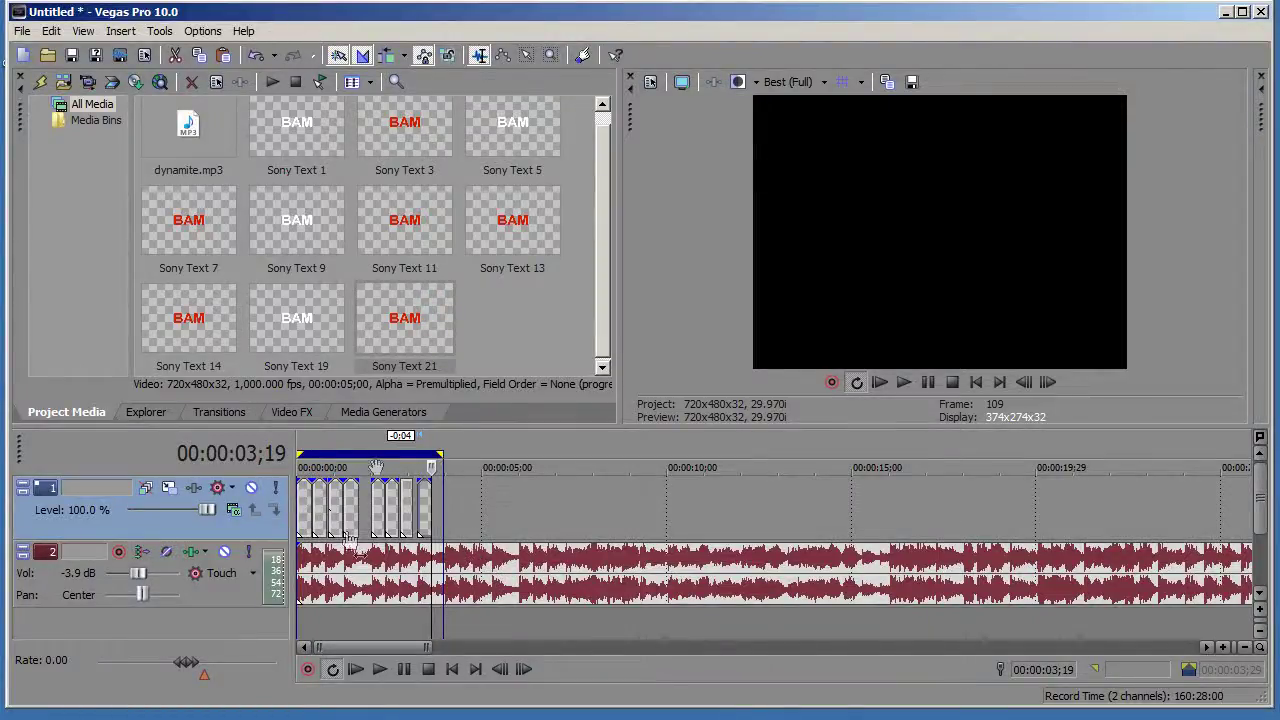
- Remove all the Sony Text clips from the project media, along with their events on the timeline
{"action": "left_click", "coordinate": [297, 140], "text": "shift"}
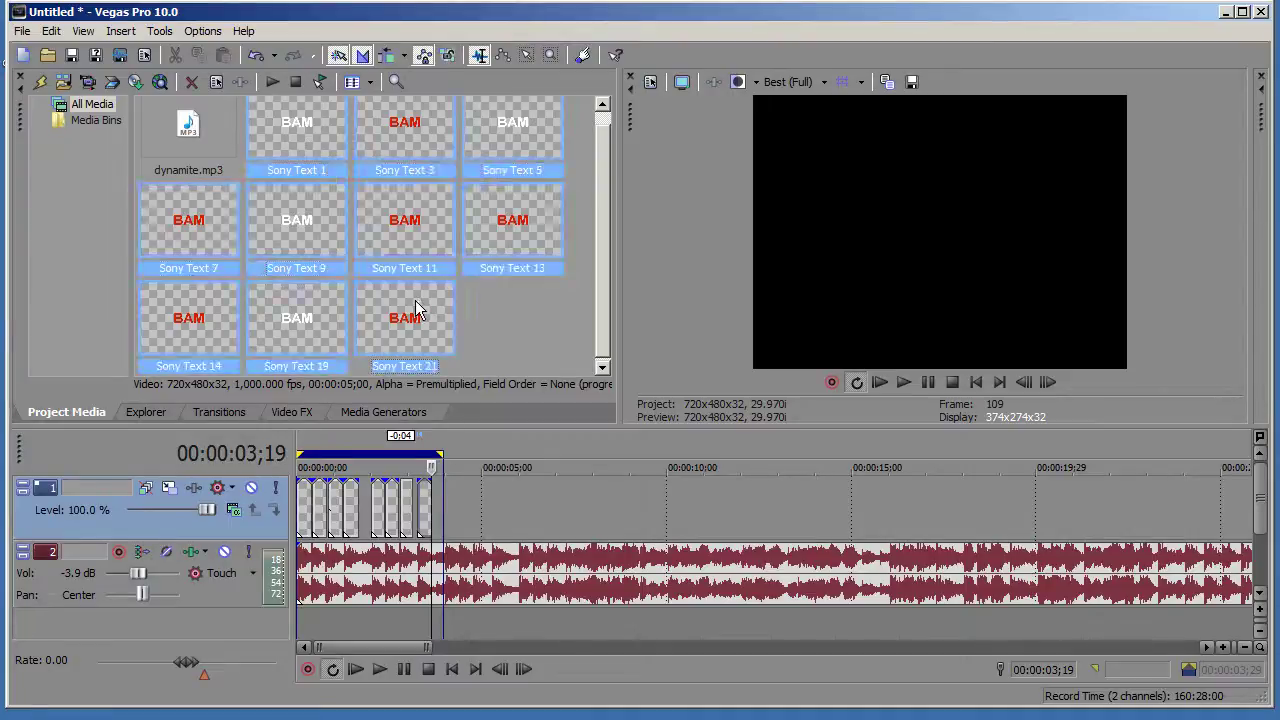
{"action": "key", "text": "Delete"}
{"action": "left_click", "coordinate": [703, 316]}
{"action": "left_click", "coordinate": [754, 321]}
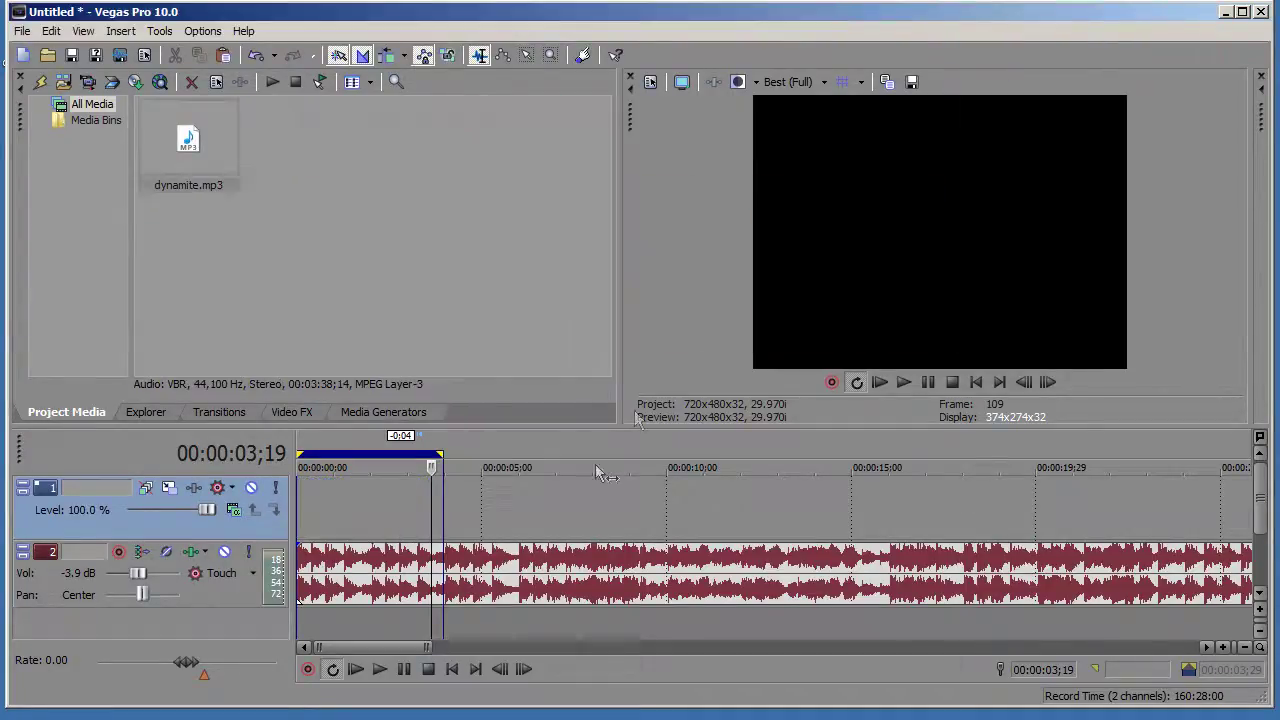
- Delete the audio event from the timeline and collapse the loop region to the start
{"action": "left_click", "coordinate": [515, 584]}
{"action": "key", "text": "Delete"}
{"action": "left_click_drag", "start_coordinate": [437, 453], "coordinate": [291, 452]}
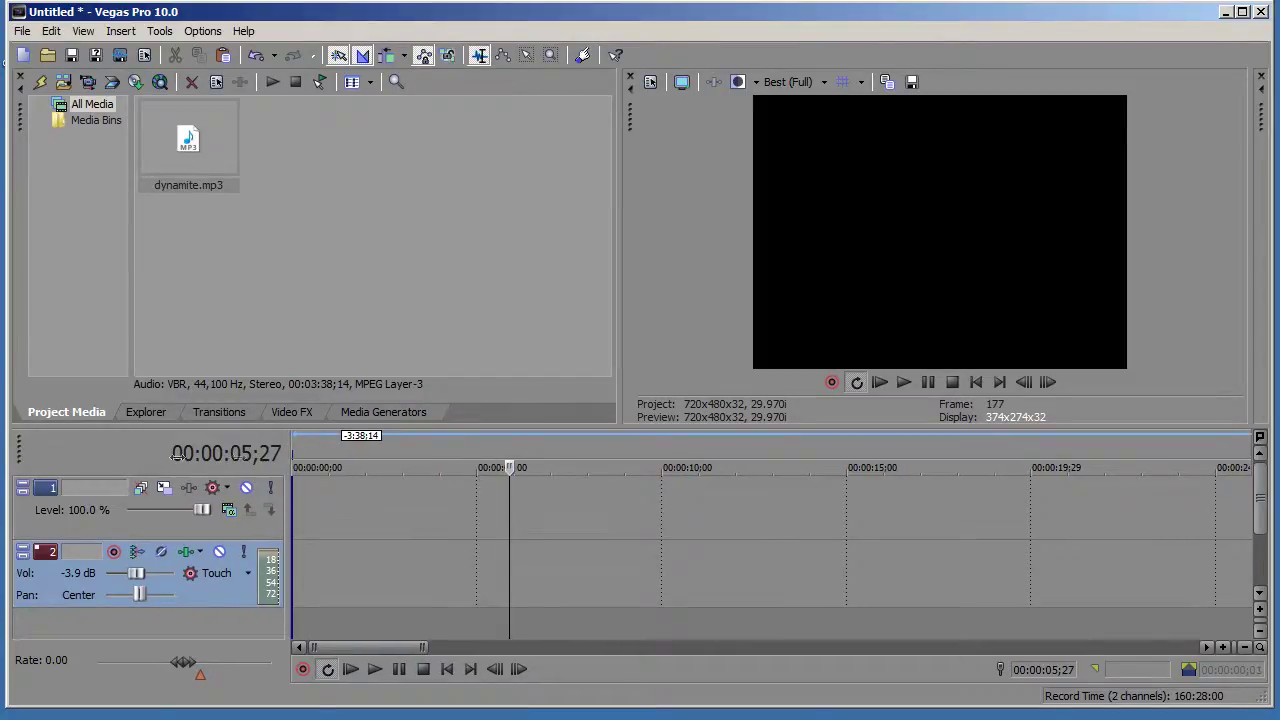
- Place dynamite.mp3 on the audio track at the very start of the timeline
{"action": "left_click_drag", "start_coordinate": [238, 180], "coordinate": [390, 465]}
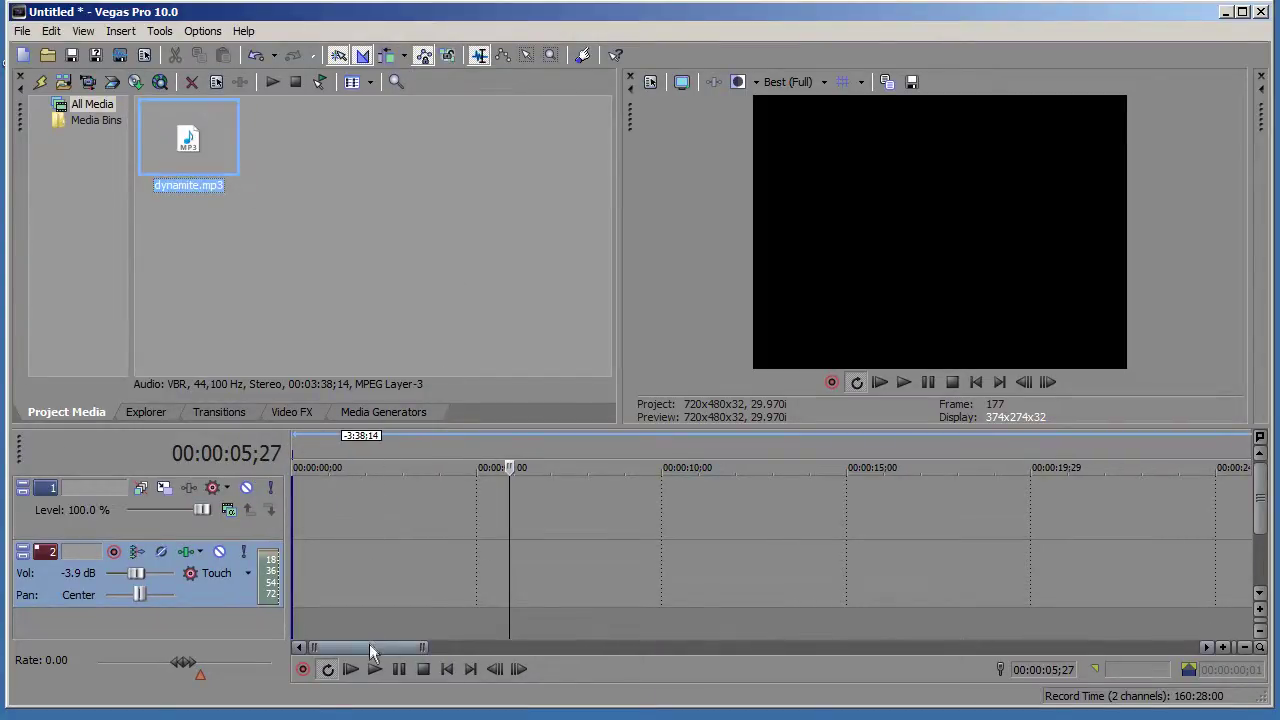
{"action": "left_click_drag", "start_coordinate": [371, 647], "coordinate": [301, 642]}
{"action": "mouse_move", "coordinate": [294, 458]}
{"action": "left_mouse_down"}
{"action": "mouse_move", "coordinate": [334, 457]}
{"action": "mouse_move", "coordinate": [293, 457]}
{"action": "left_mouse_up"}
{"action": "left_click", "coordinate": [291, 224]}
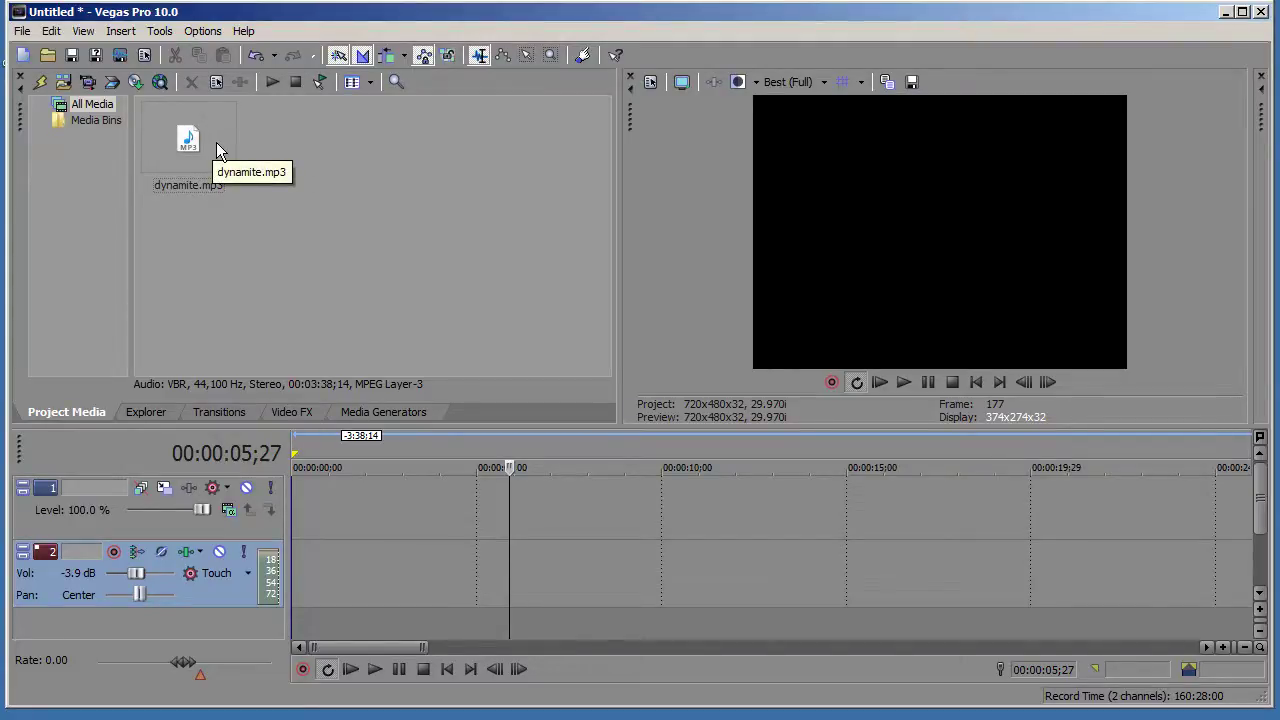
{"action": "left_click_drag", "start_coordinate": [189, 142], "coordinate": [293, 603]}
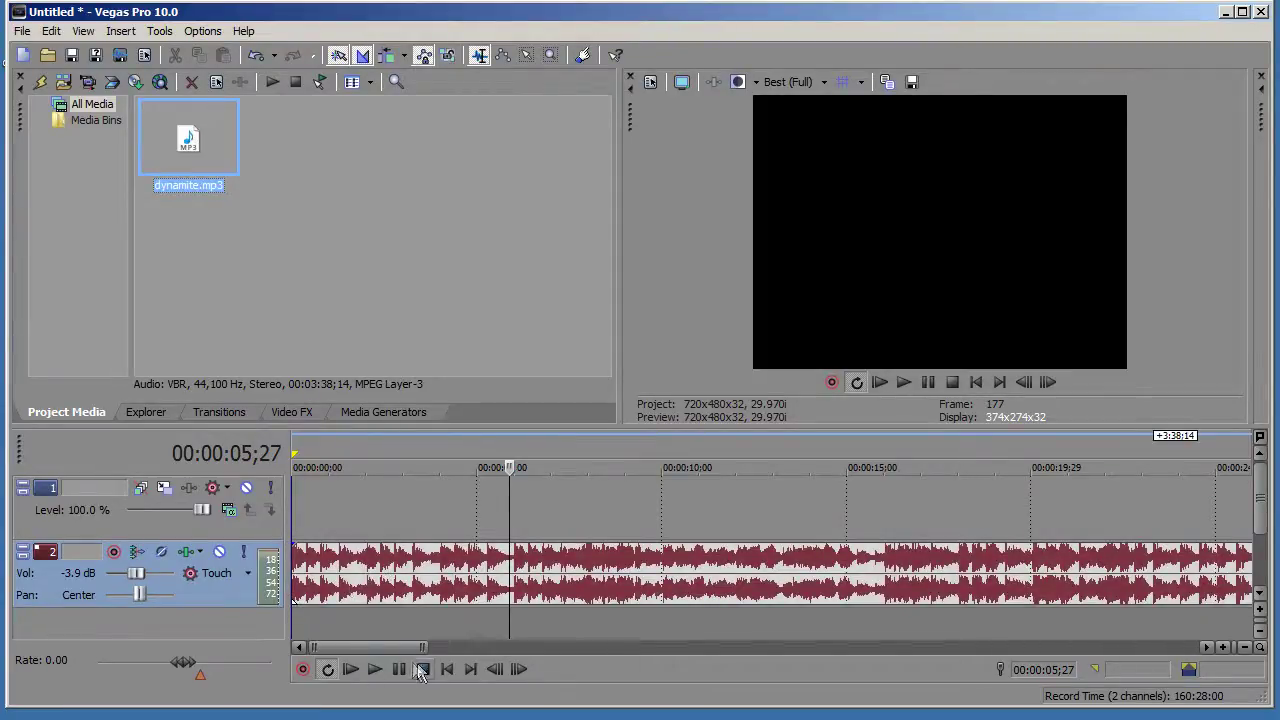
{"action": "left_click", "coordinate": [352, 649]}
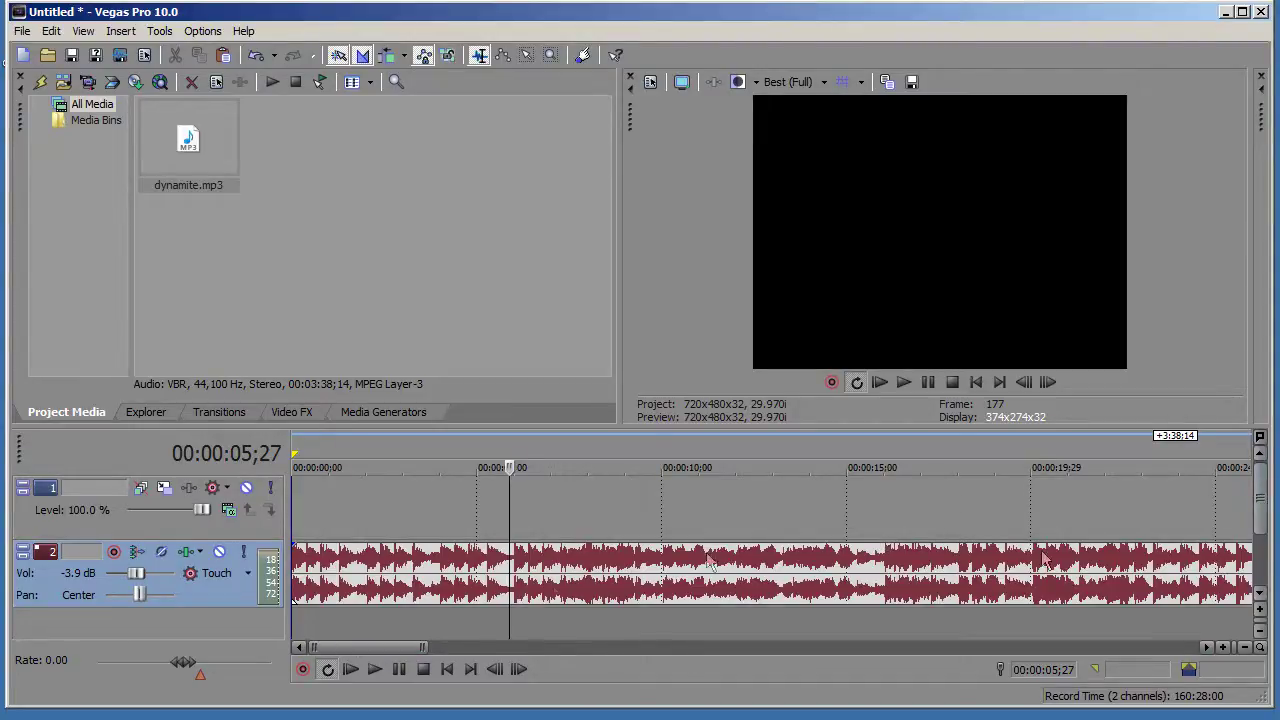
{"action": "scroll", "coordinate": [541, 597], "scroll_direction": "up", "scroll_amount": 2}
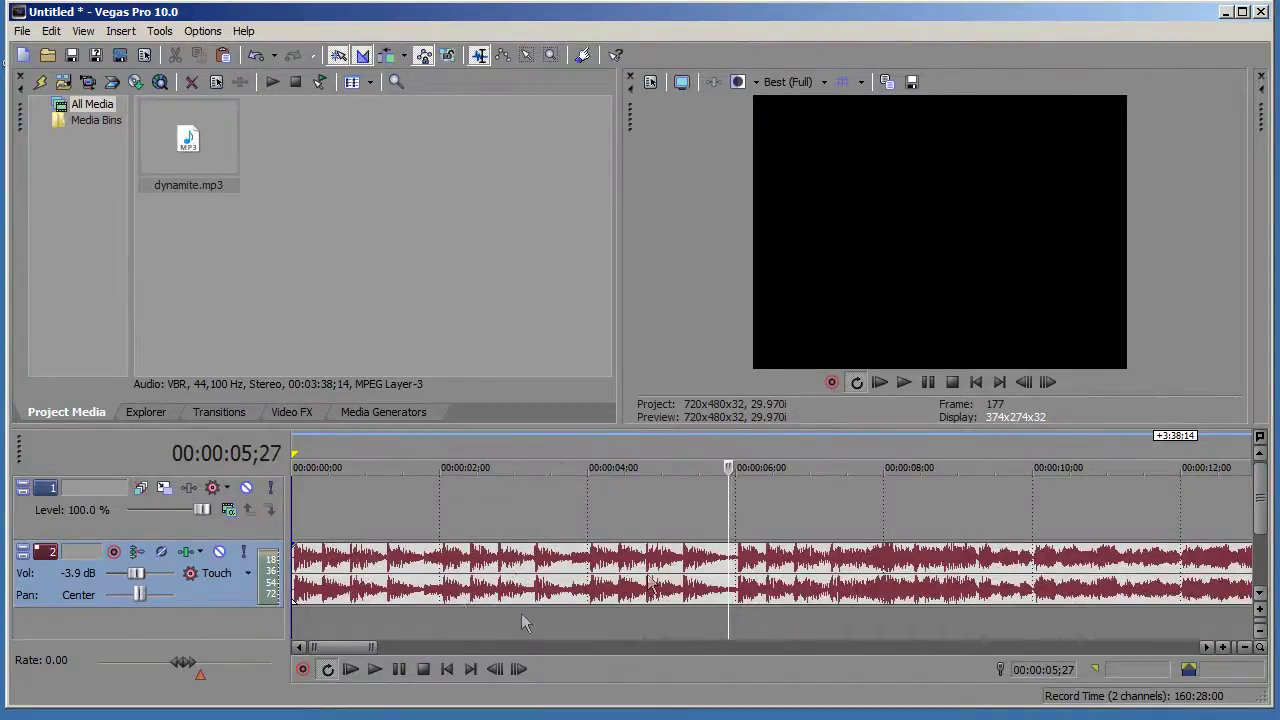
{"action": "scroll", "coordinate": [480, 558], "scroll_direction": "down", "scroll_amount": 3}
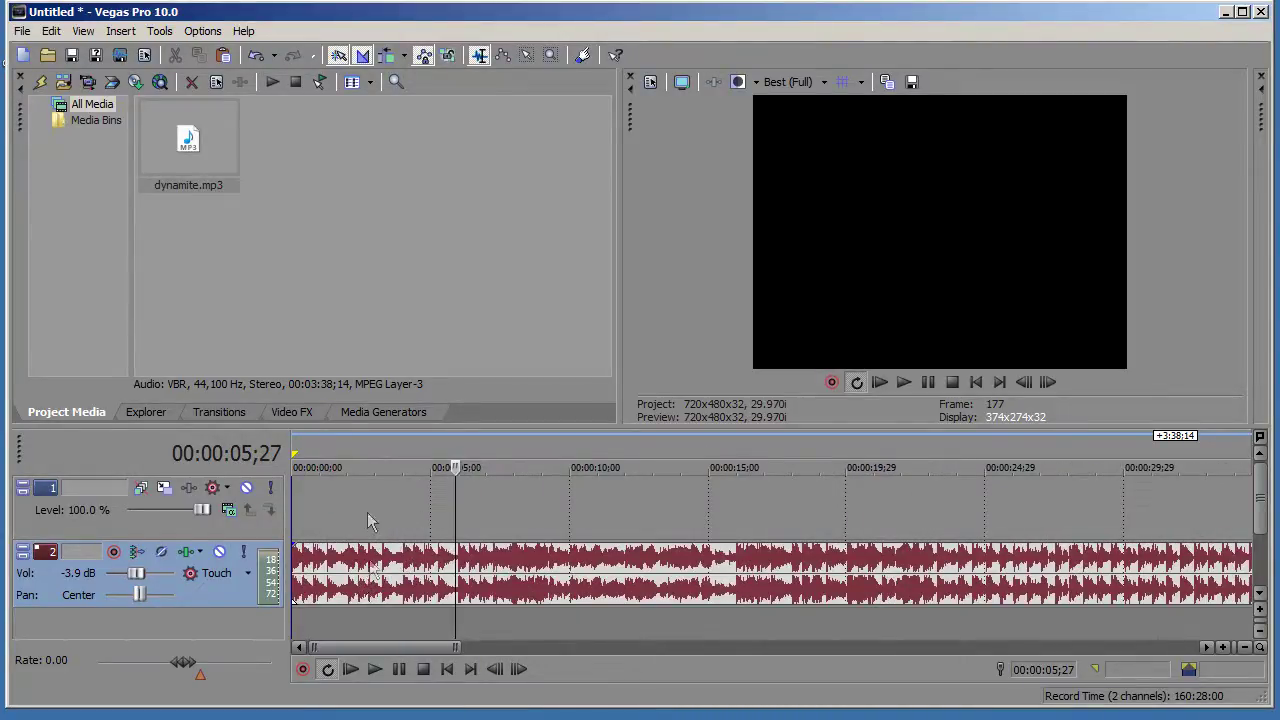
{"action": "left_click", "coordinate": [390, 143]}
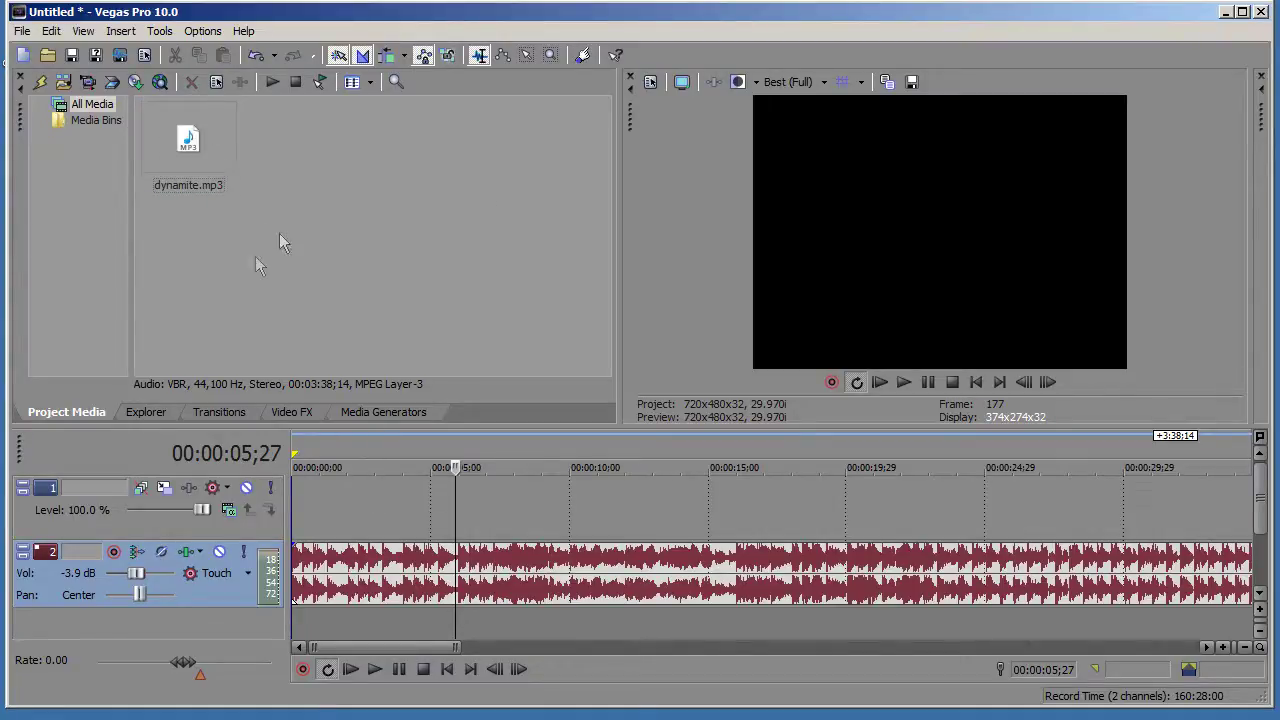
{"action": "left_click", "coordinate": [125, 31]}
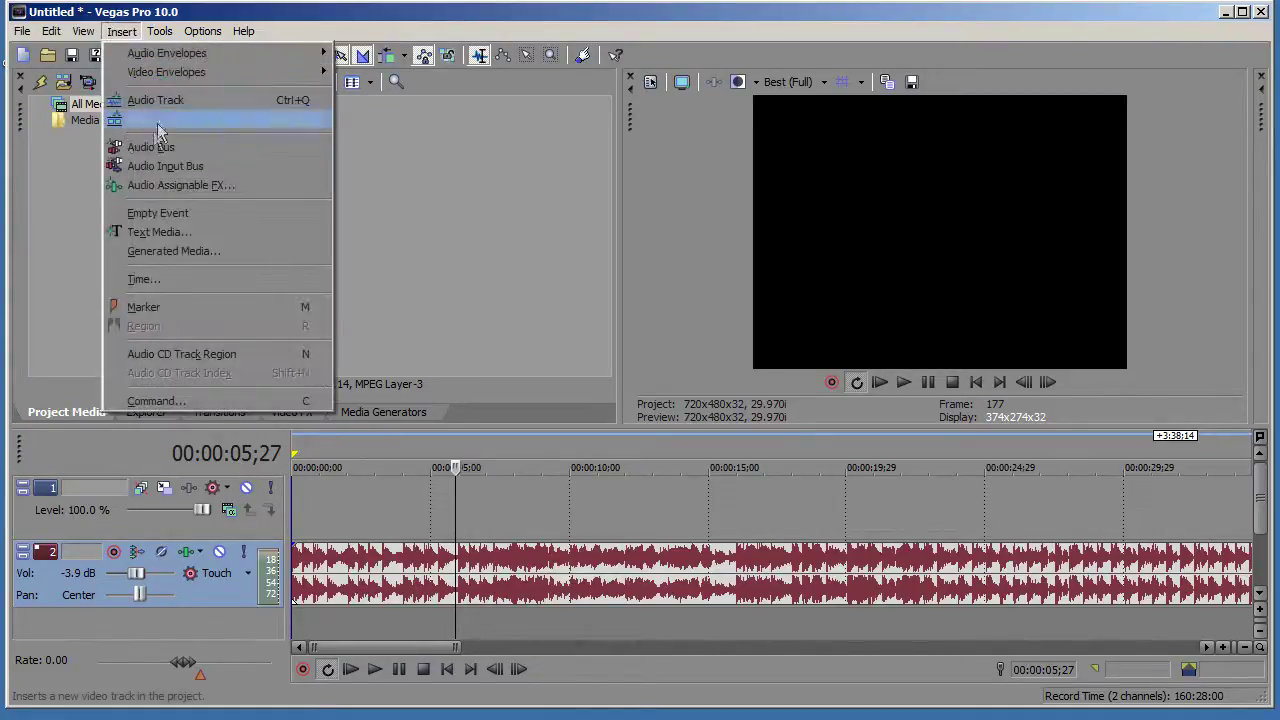
{"action": "left_click", "coordinate": [158, 232]}
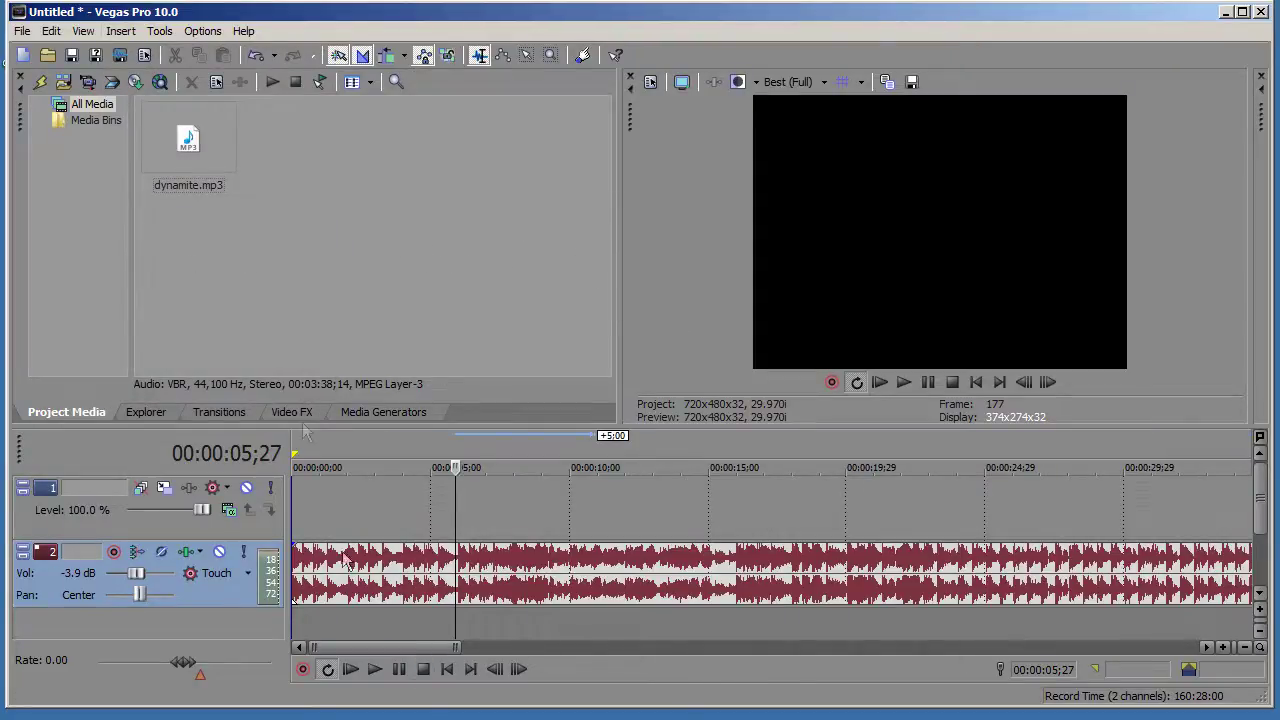
- Insert a text media event reading "Boom" on the video track
{"action": "left_click", "coordinate": [377, 500]}
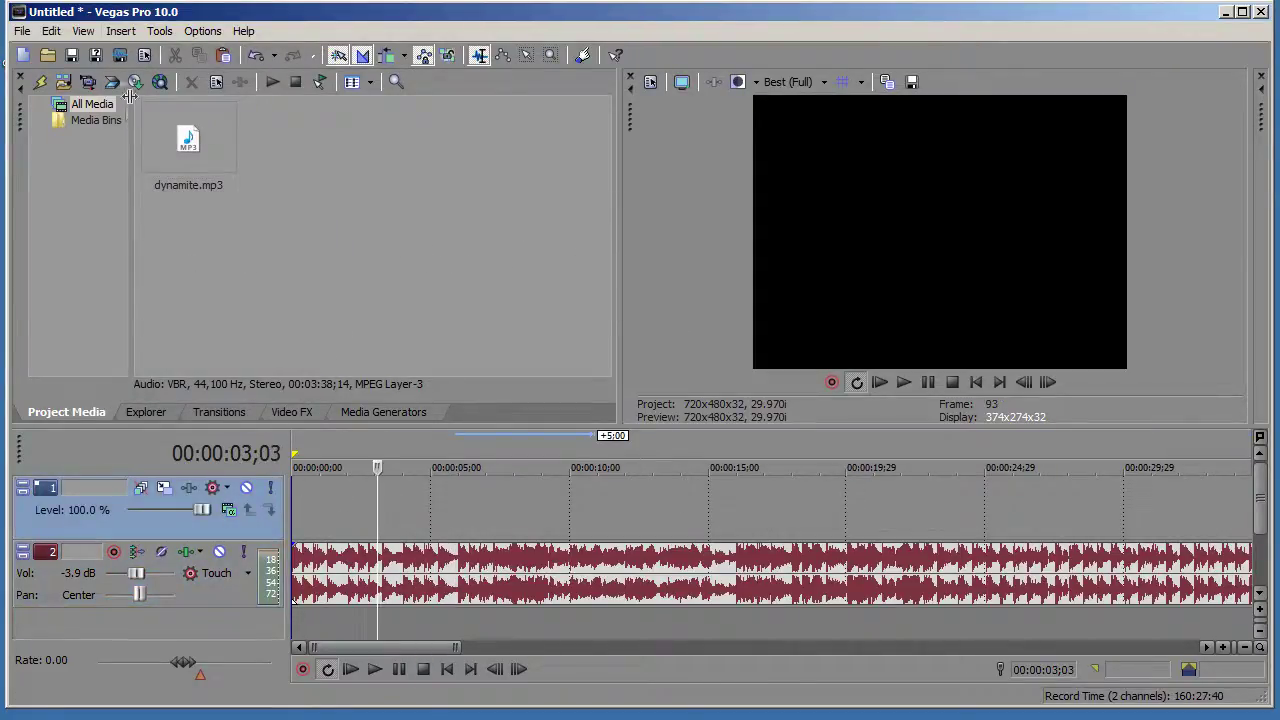
{"action": "left_click", "coordinate": [120, 31]}
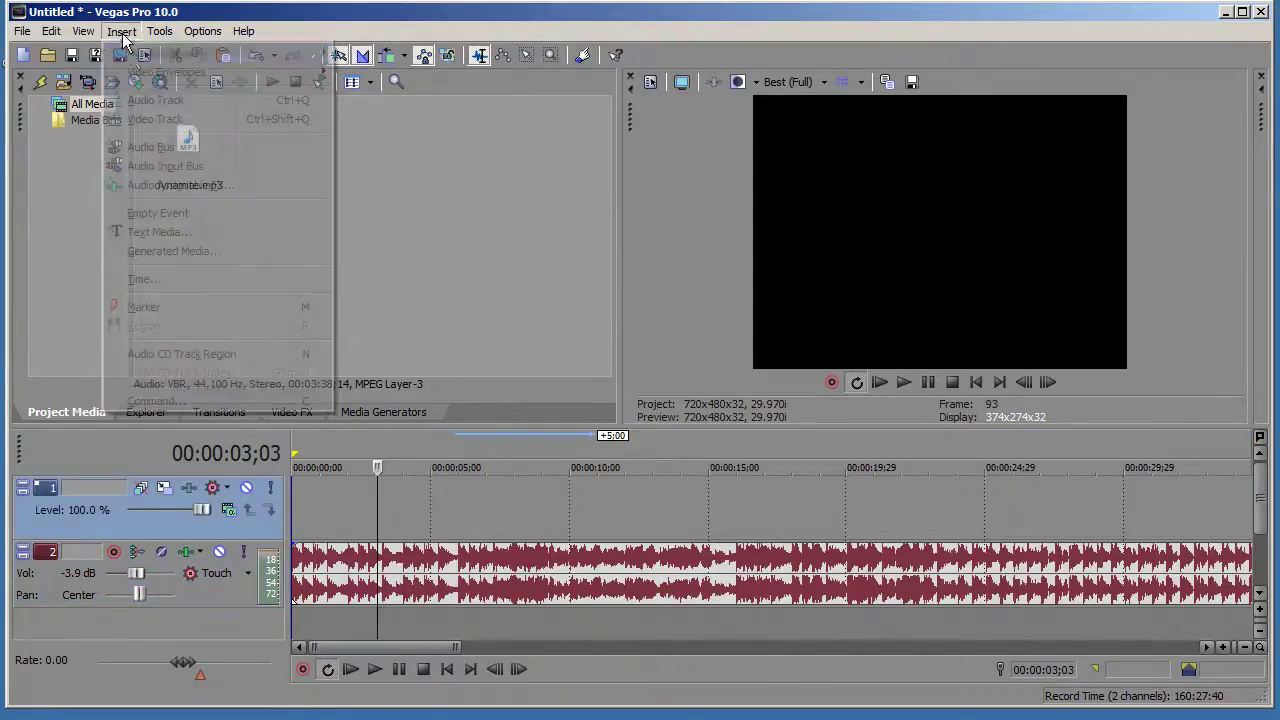
{"action": "left_click", "coordinate": [155, 229]}
{"action": "left_click_drag", "start_coordinate": [304, 434], "coordinate": [432, 145]}
{"action": "left_click", "coordinate": [605, 491]}
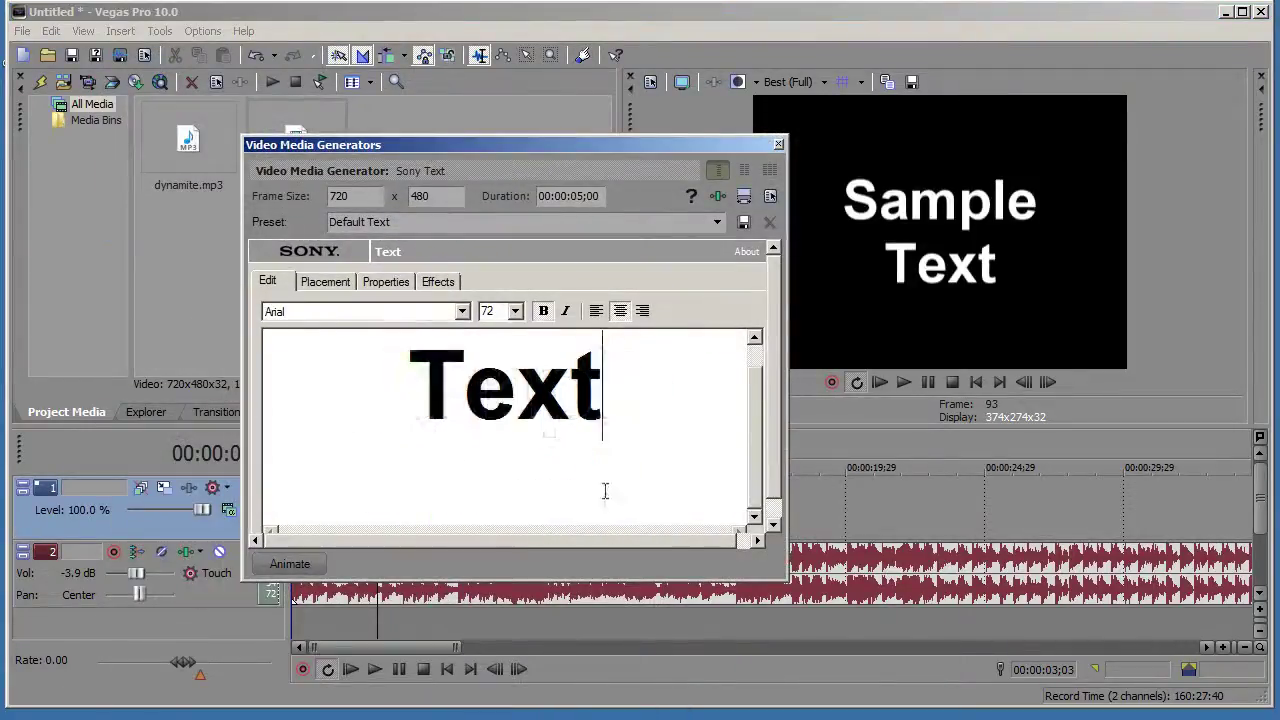
{"action": "key", "text": "ctrl+a"}
{"action": "type", "text": "Boom"}
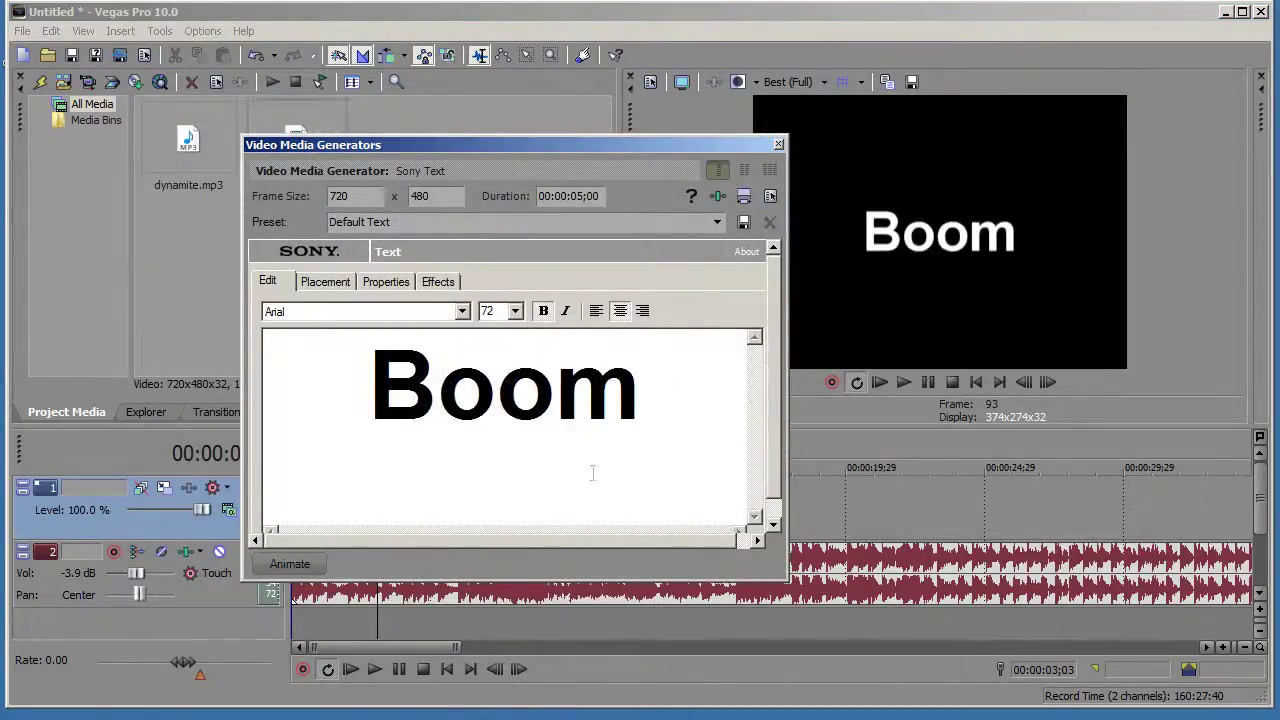
{"action": "left_click", "coordinate": [777, 145]}
- Move the Boom text event to the start of the timeline and preview it briefly with the music
{"action": "left_click_drag", "start_coordinate": [424, 517], "coordinate": [355, 503]}
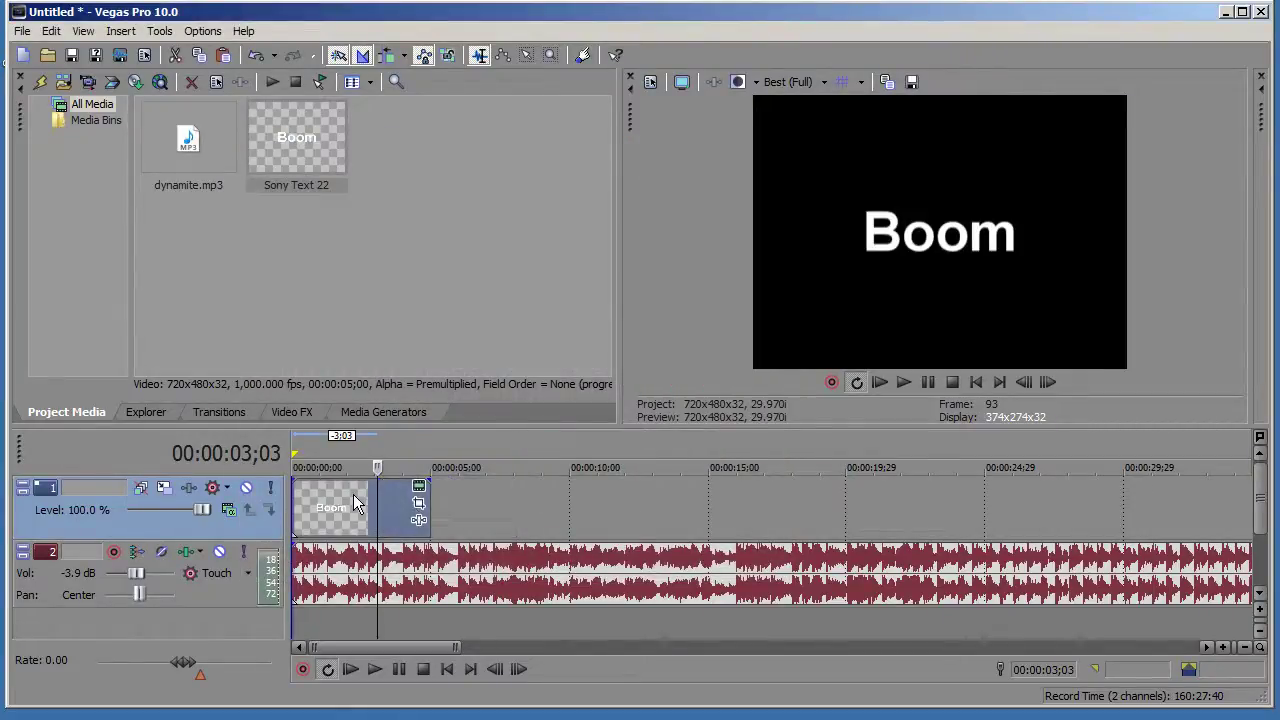
{"action": "left_click", "coordinate": [351, 669]}
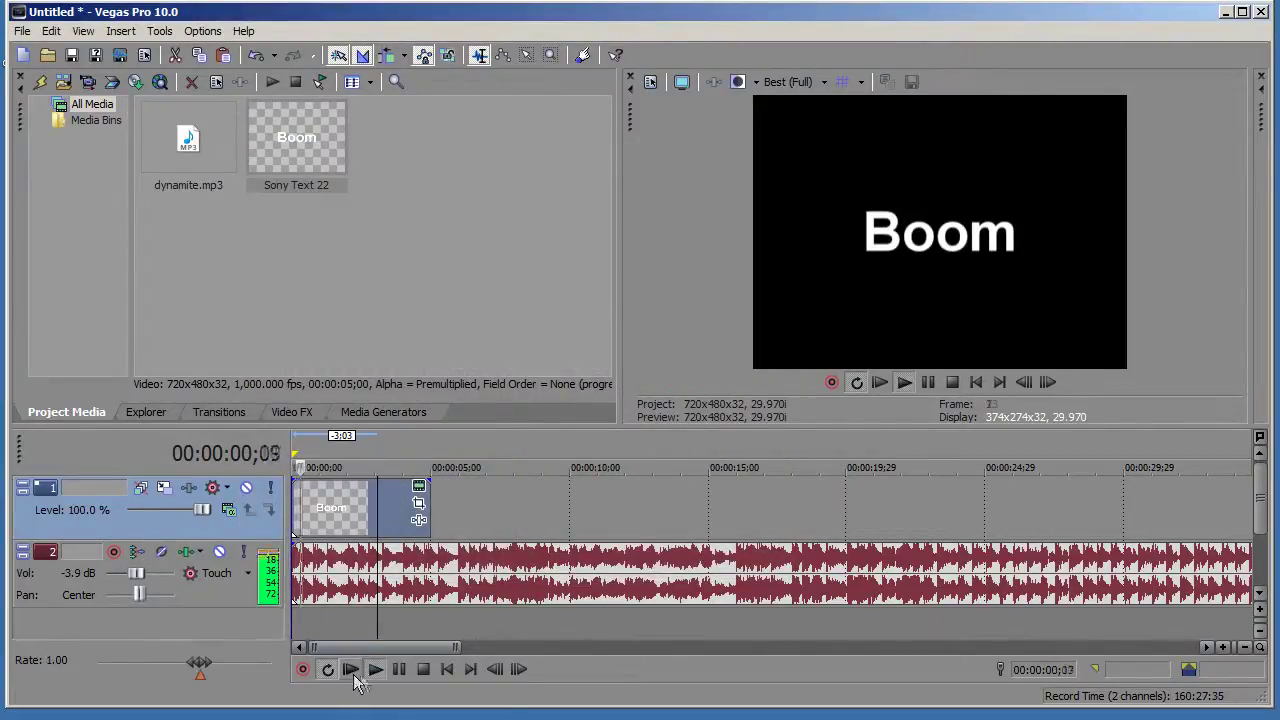
{"action": "left_click", "coordinate": [398, 669]}
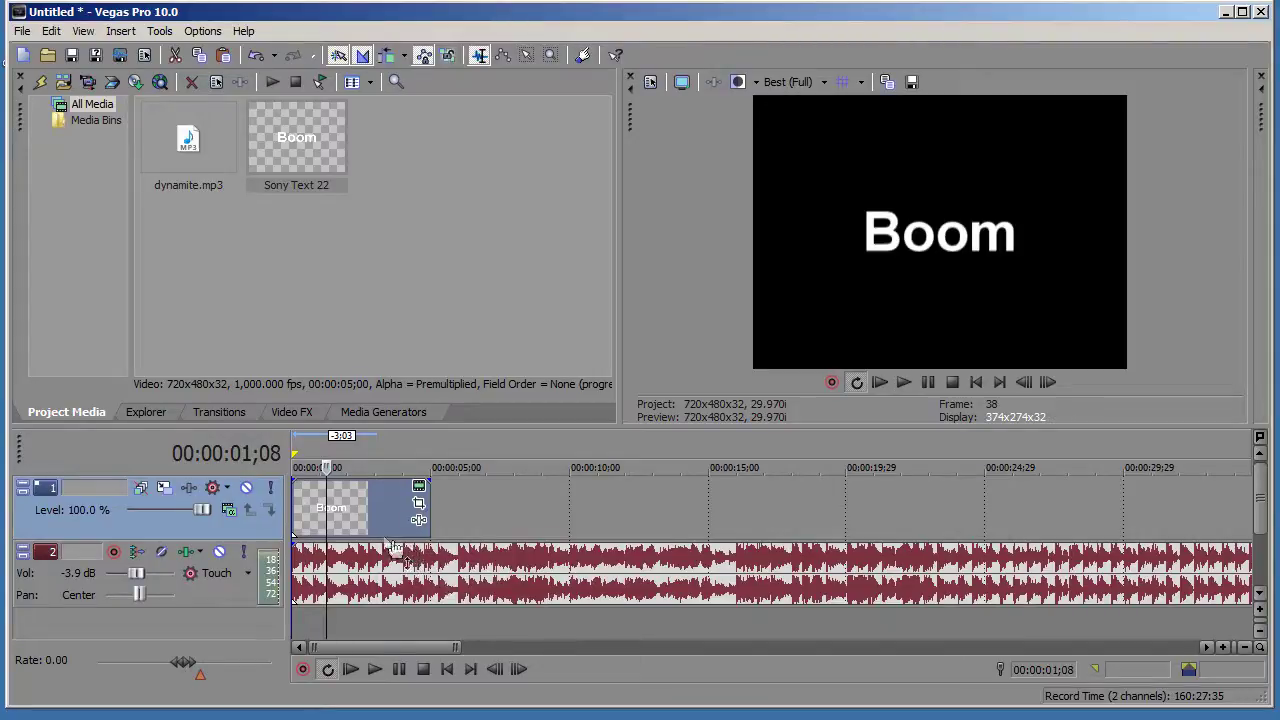
- Trim the end of the Boom event back to the second beat in the waveform, about 13 frames long
{"action": "scroll", "coordinate": [405, 548], "scroll_direction": "up", "scroll_amount": 5}
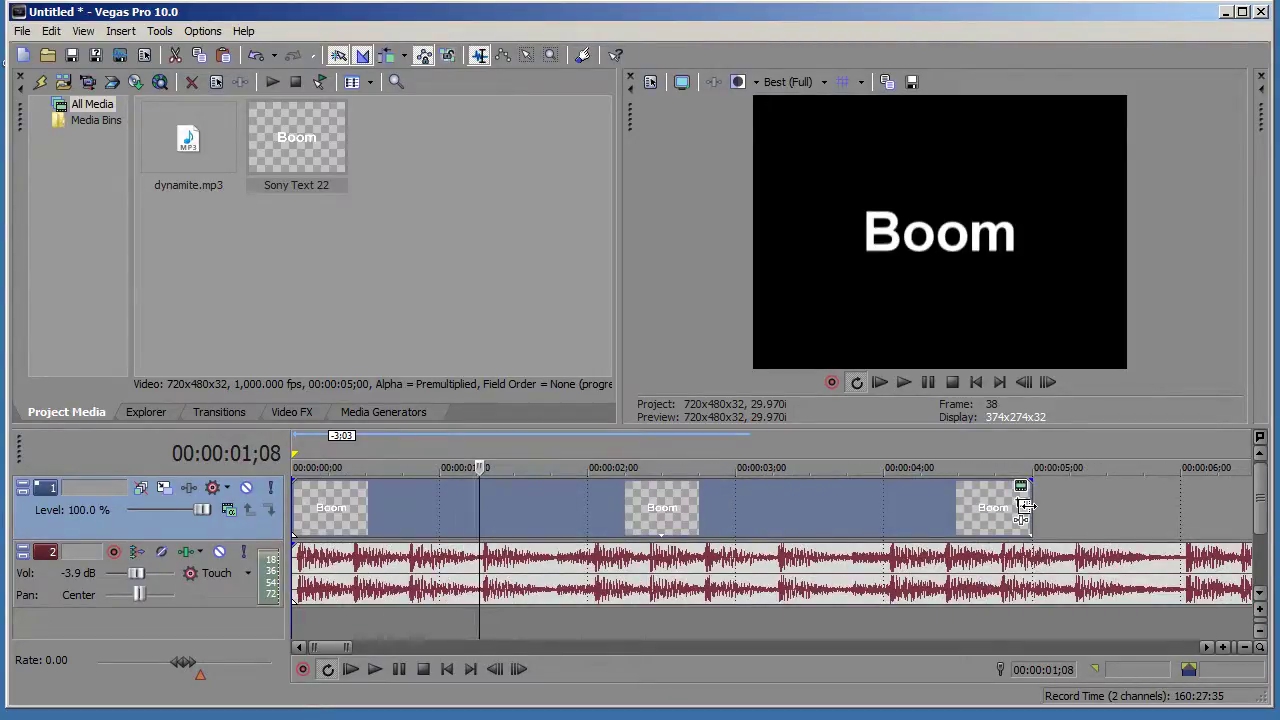
{"action": "left_click_drag", "start_coordinate": [1025, 507], "coordinate": [350, 519]}
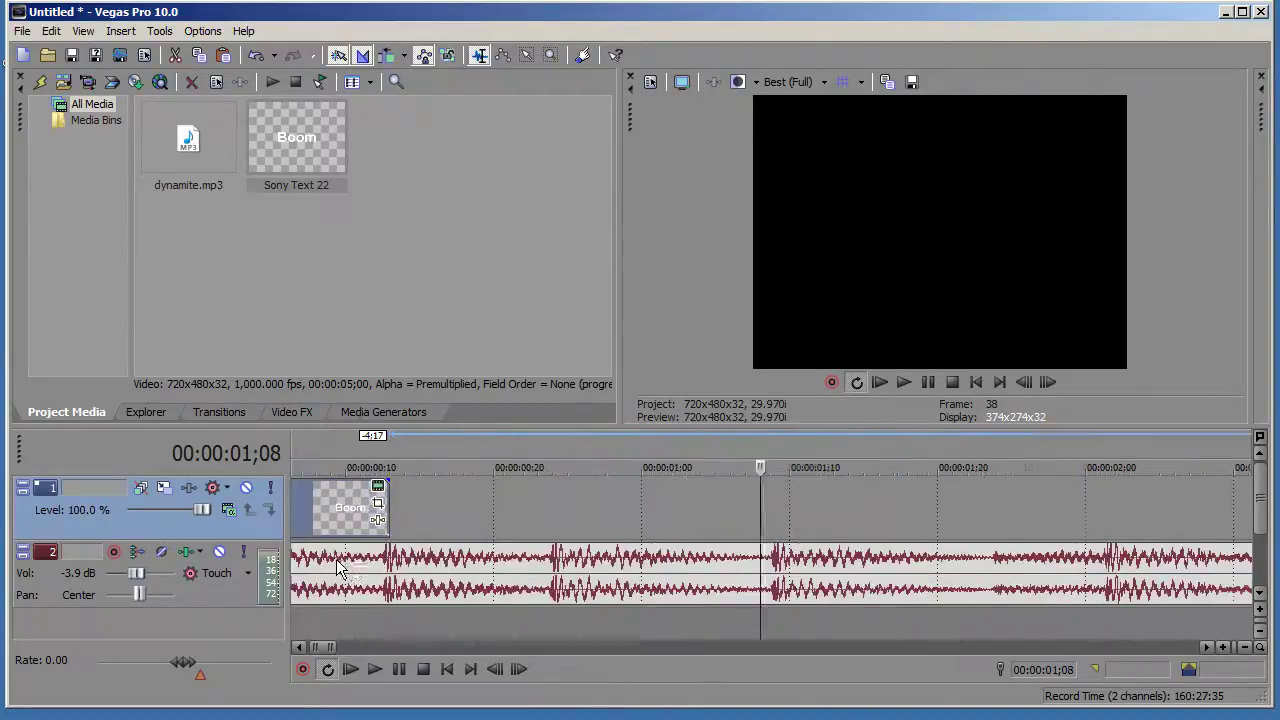
{"action": "scroll", "coordinate": [345, 573], "scroll_direction": "up", "scroll_amount": 3}
{"action": "left_click_drag", "start_coordinate": [318, 646], "coordinate": [312, 646]}
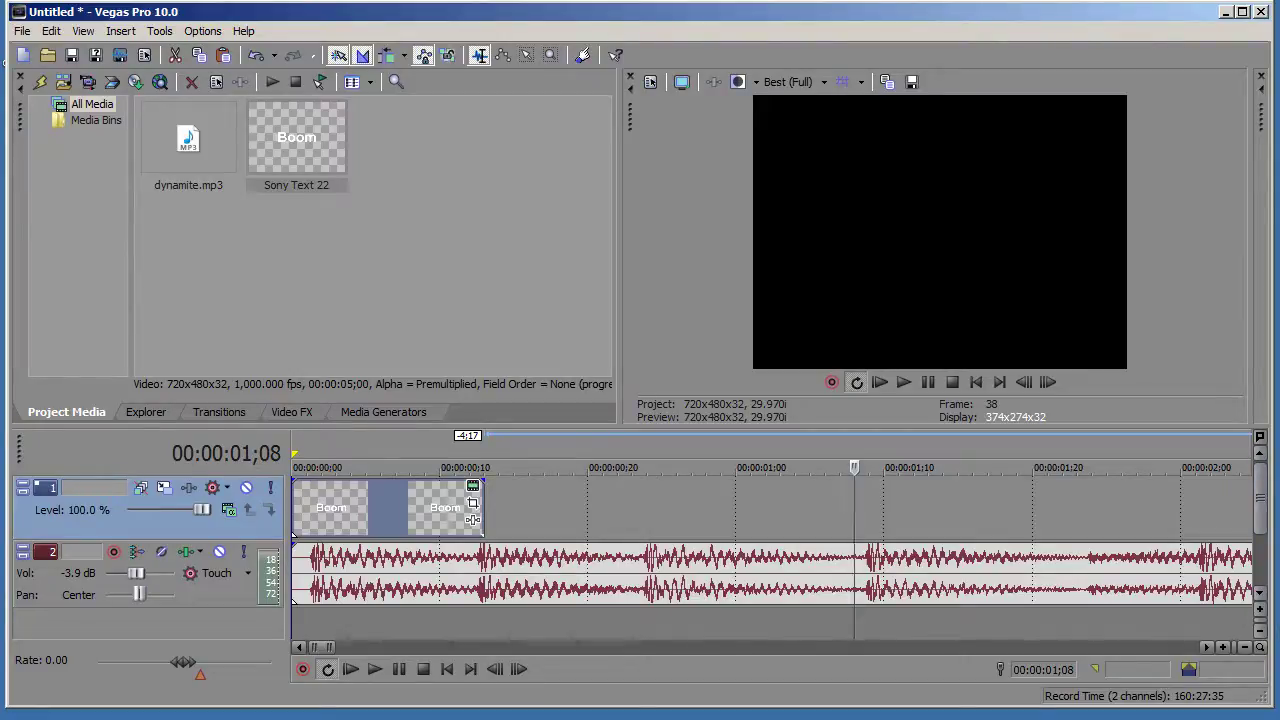
- Check the beat peaks in the waveform and shorten the Boom event by one frame, ending just before the second beat
{"action": "left_click", "coordinate": [310, 568]}
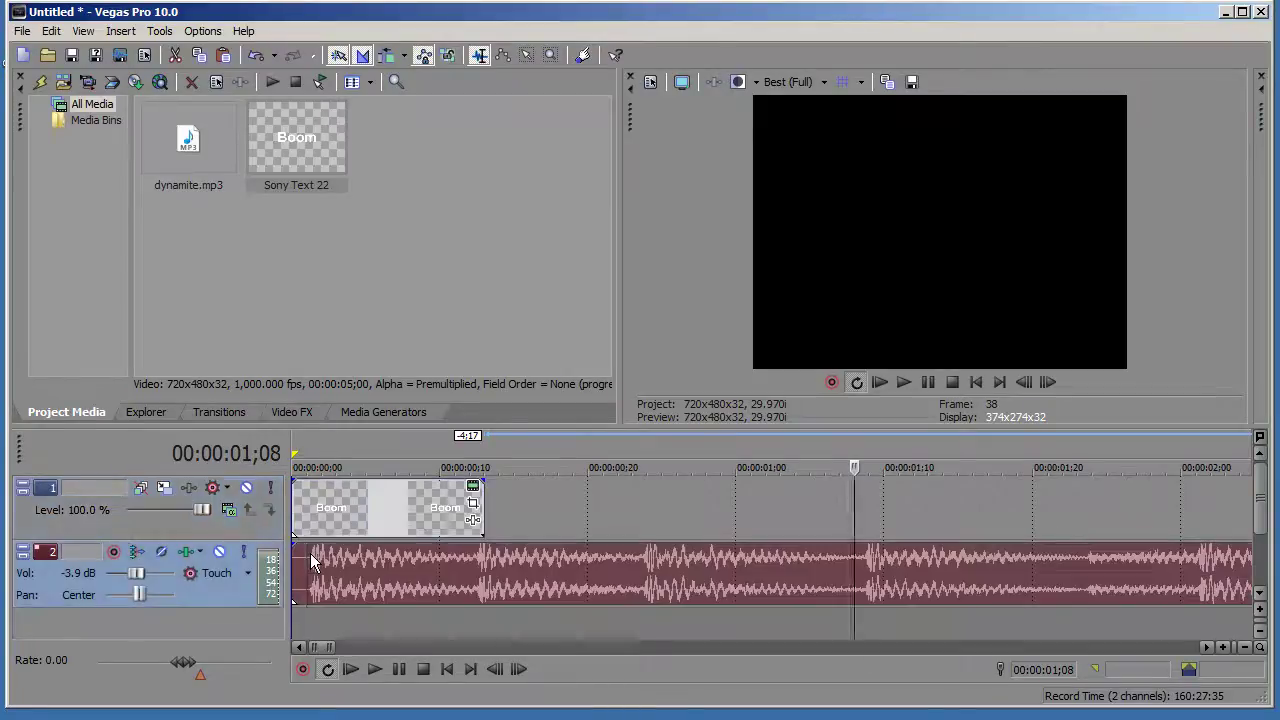
{"action": "left_click", "coordinate": [482, 562]}
{"action": "left_click", "coordinate": [650, 565]}
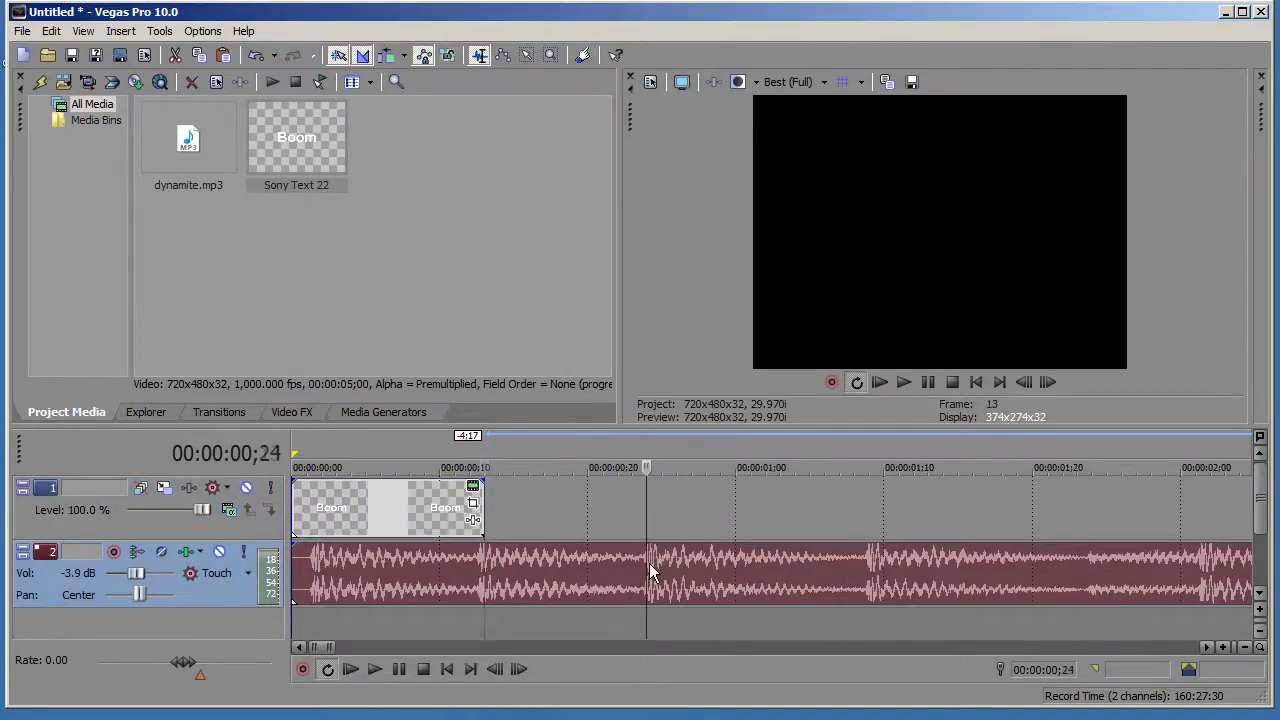
{"action": "left_click", "coordinate": [869, 563]}
{"action": "left_click_drag", "start_coordinate": [483, 510], "coordinate": [458, 512]}
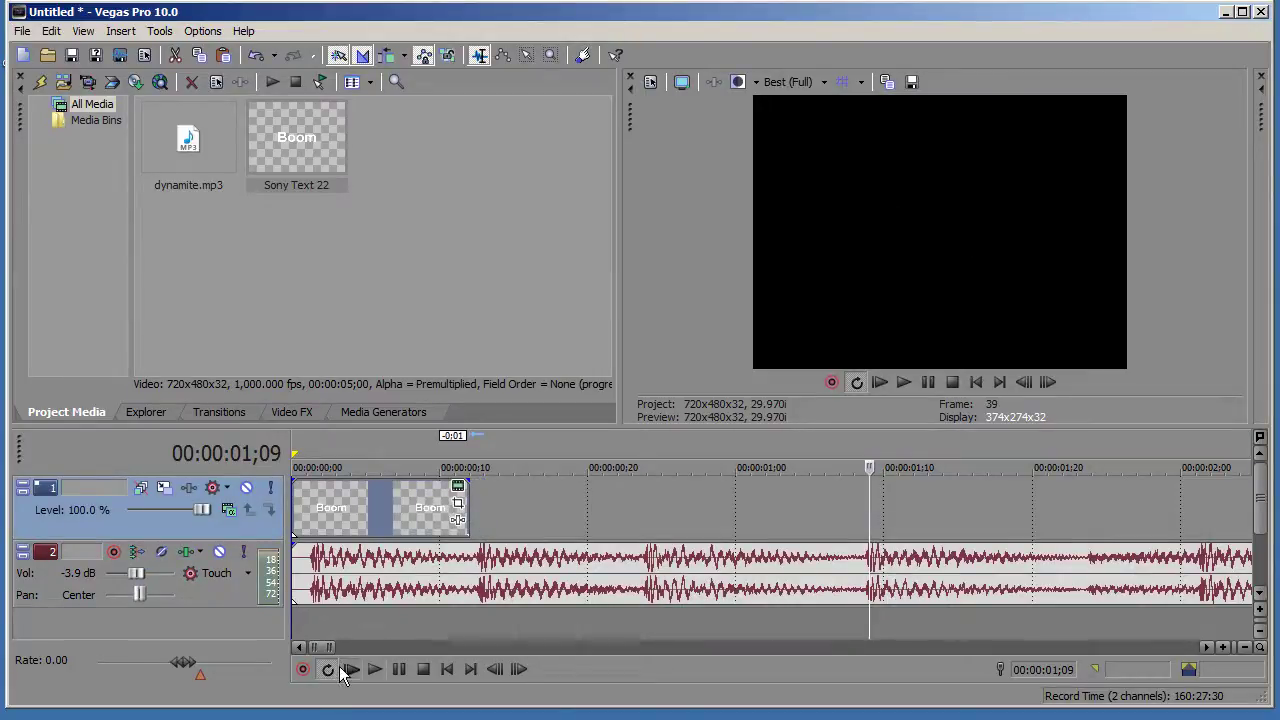
- Play the opening of the timeline twice to check the Boom text against the beat
{"action": "left_click", "coordinate": [350, 670]}
{"action": "left_click", "coordinate": [398, 669]}
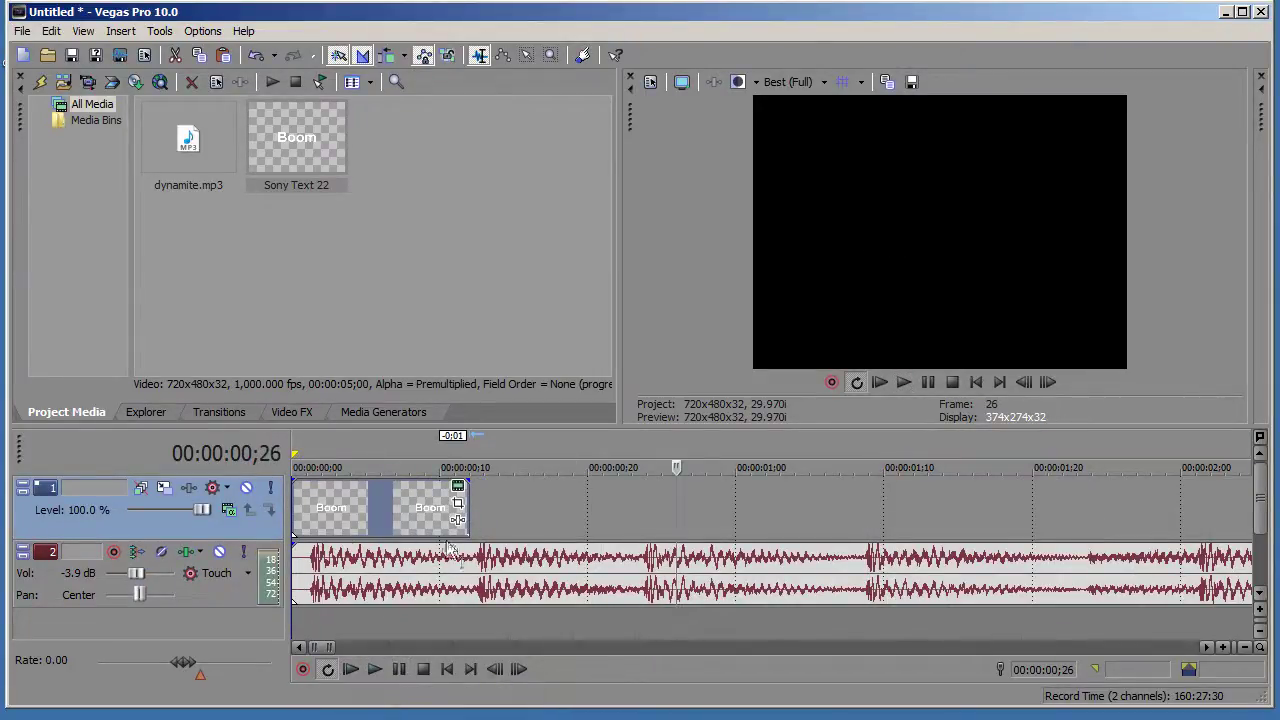
{"action": "left_click", "coordinate": [350, 670]}
{"action": "left_click", "coordinate": [398, 669]}
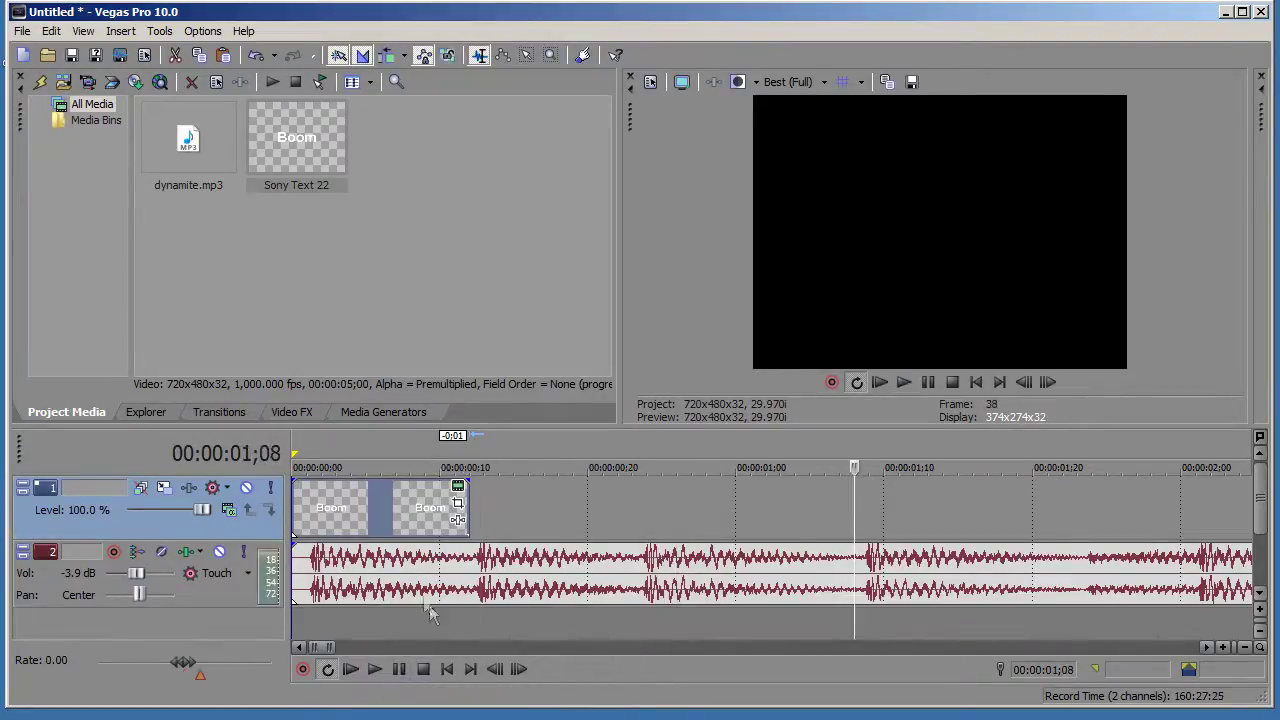
- Duplicate the Boom event as a new copy of the source media and position it at the second beat, 00:00:00;13
{"action": "left_click", "coordinate": [380, 515]}
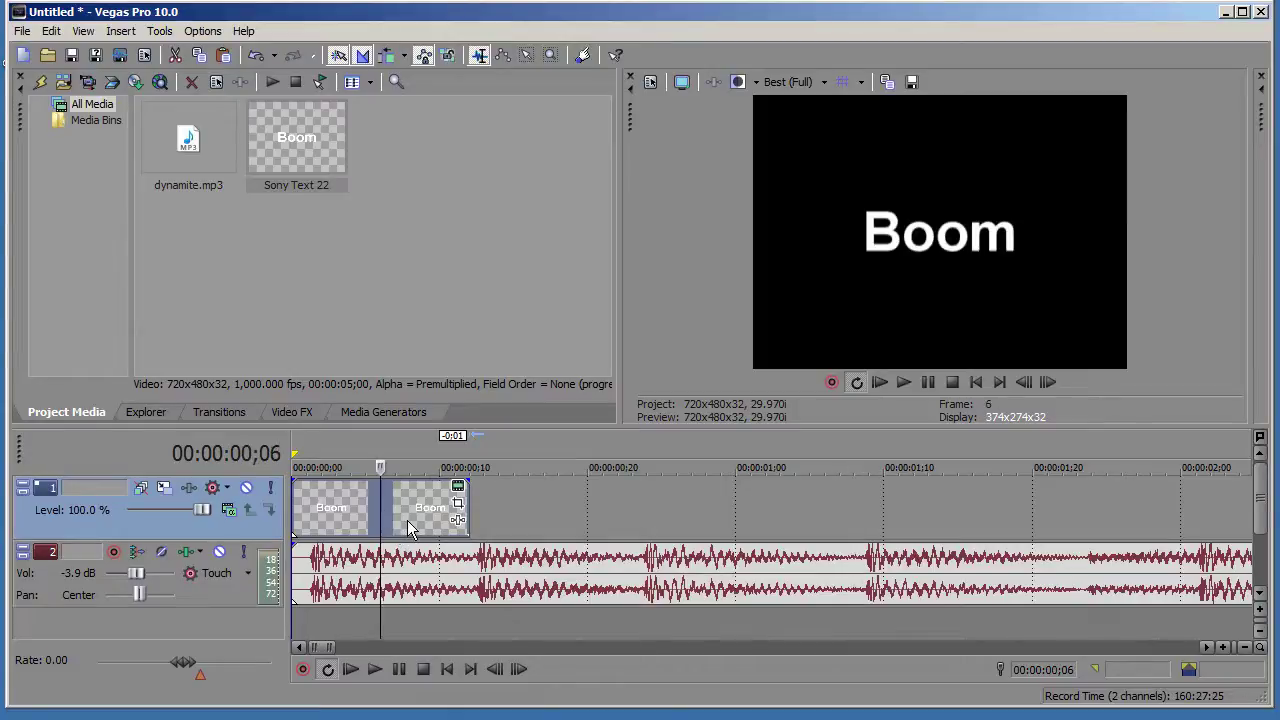
{"action": "key", "text": "ctrl+v"}
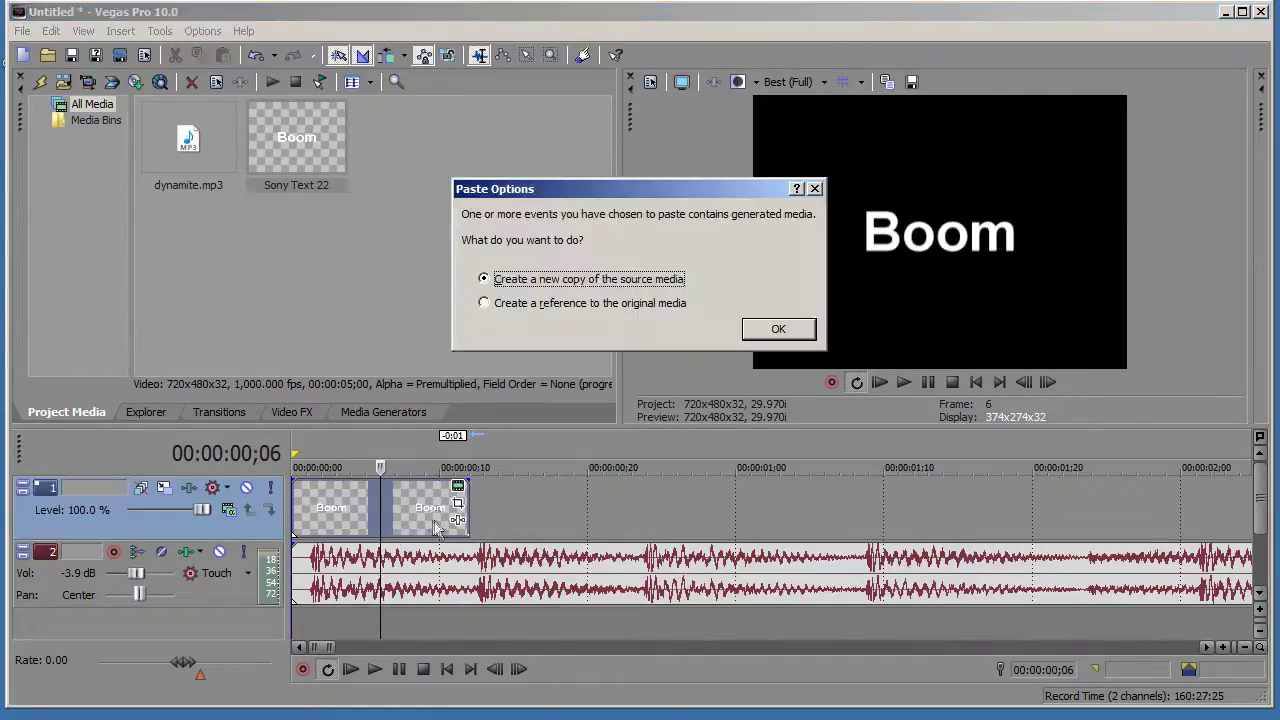
{"action": "left_click", "coordinate": [780, 330]}
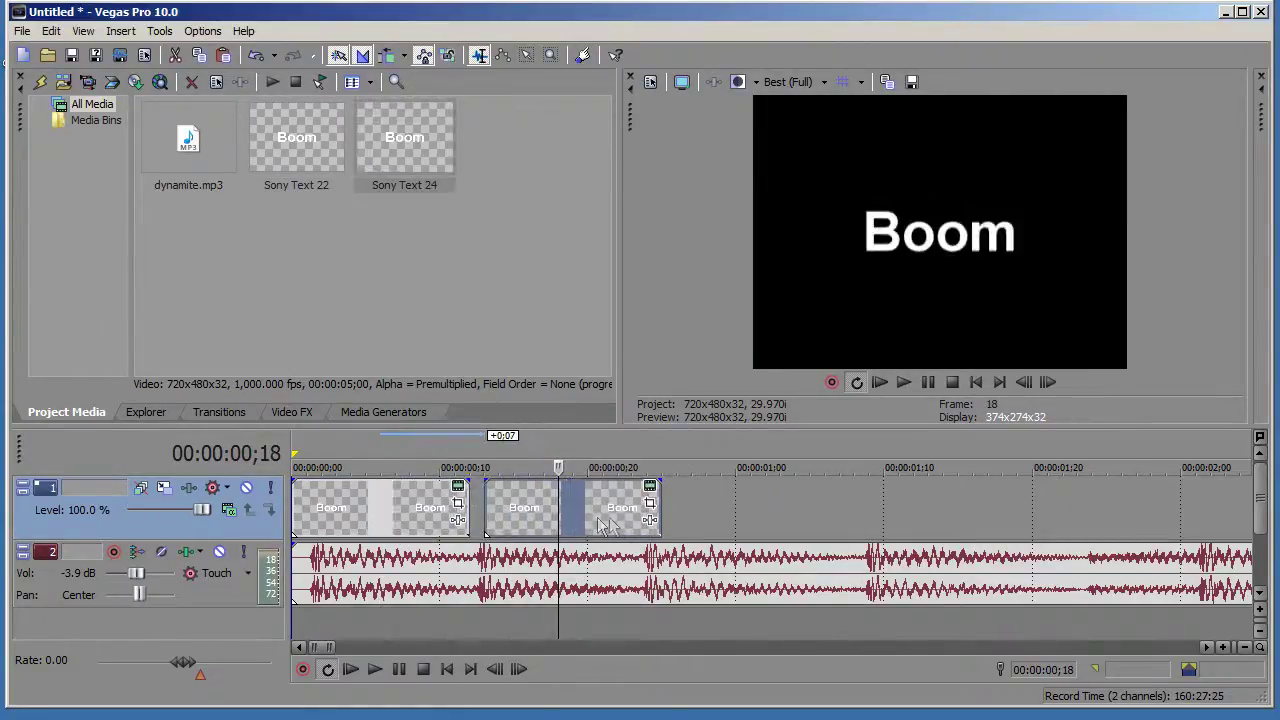
- Change the text color of the second Boom event to pure red (255, 0, 0)
{"action": "double_click", "coordinate": [552, 505]}
{"action": "right_click", "coordinate": [534, 513]}
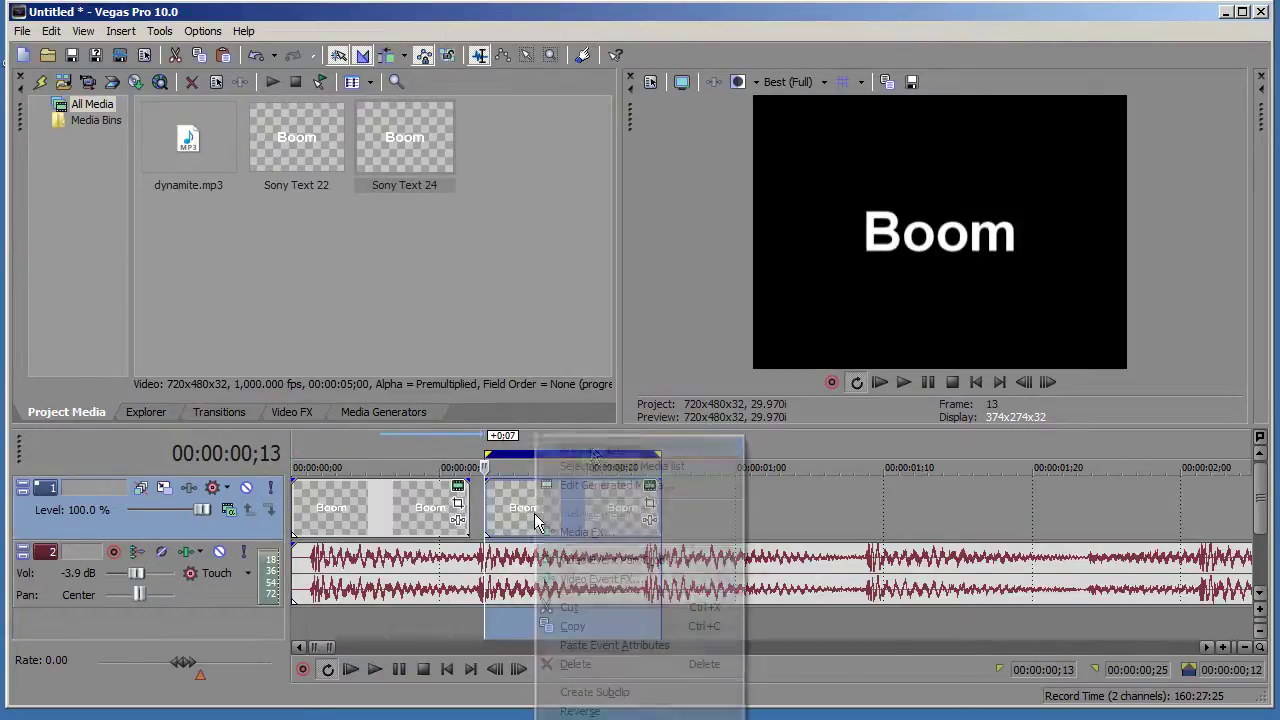
{"action": "left_click", "coordinate": [592, 486]}
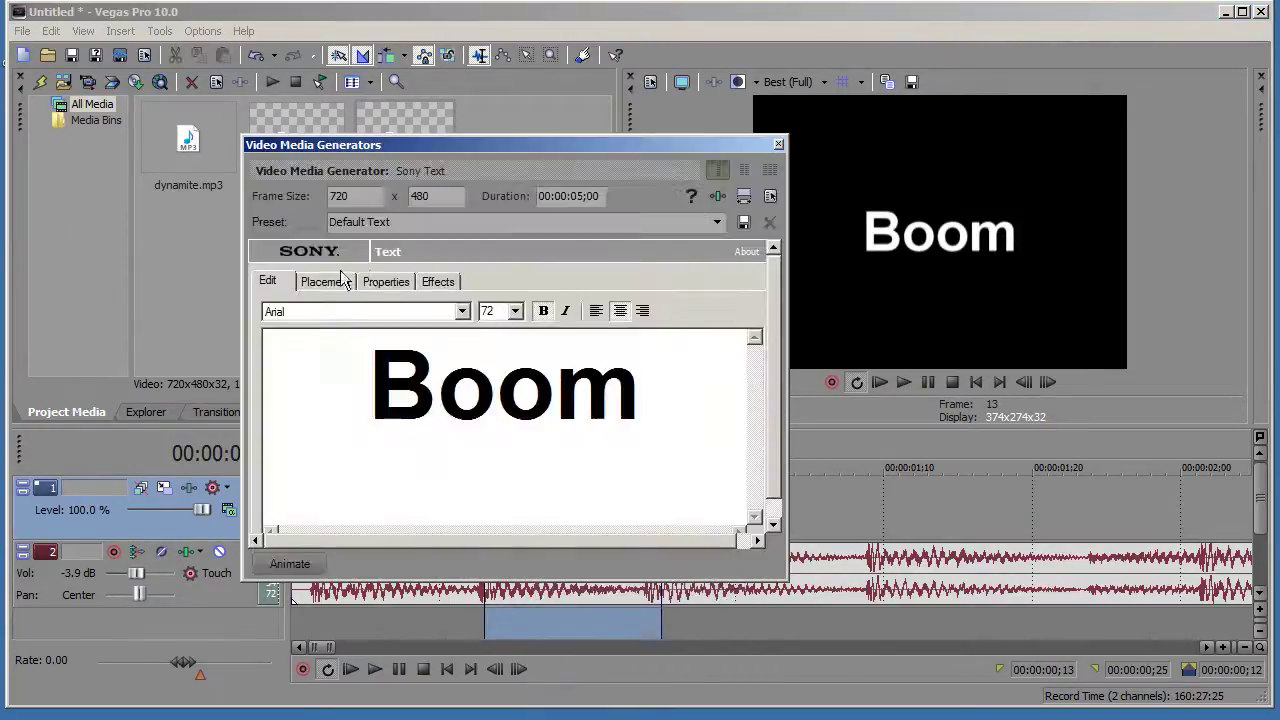
{"action": "left_click", "coordinate": [384, 281]}
{"action": "left_click_drag", "start_coordinate": [428, 407], "coordinate": [320, 396]}
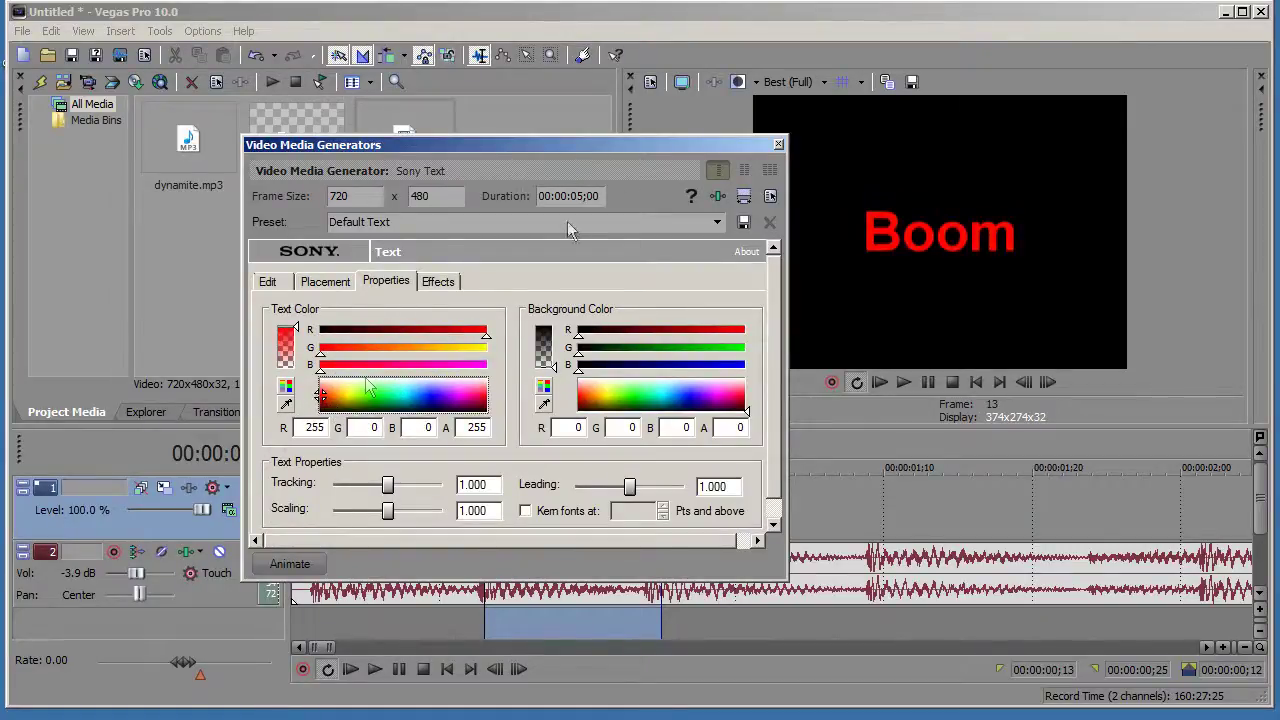
{"action": "left_click", "coordinate": [778, 145]}
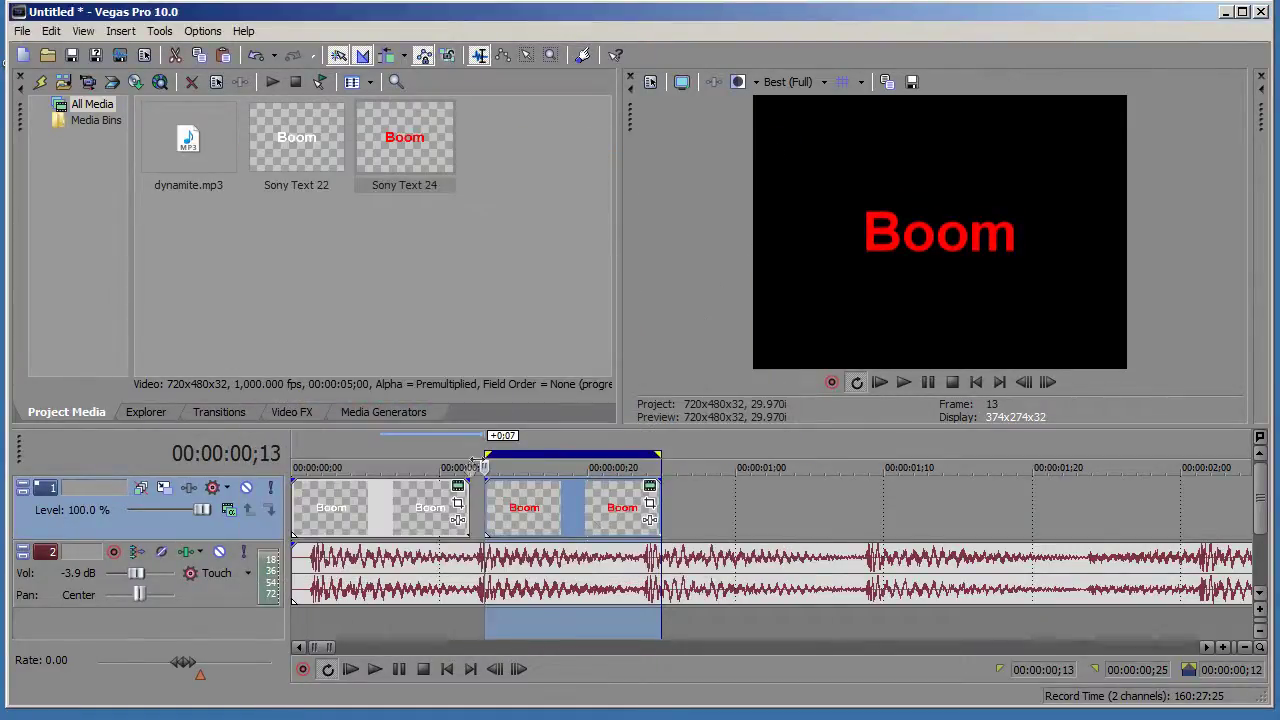
- Clear the loop selection and play the timeline from the start to check the white and red Boom events against the beats
{"action": "left_click_drag", "start_coordinate": [486, 455], "coordinate": [293, 455]}
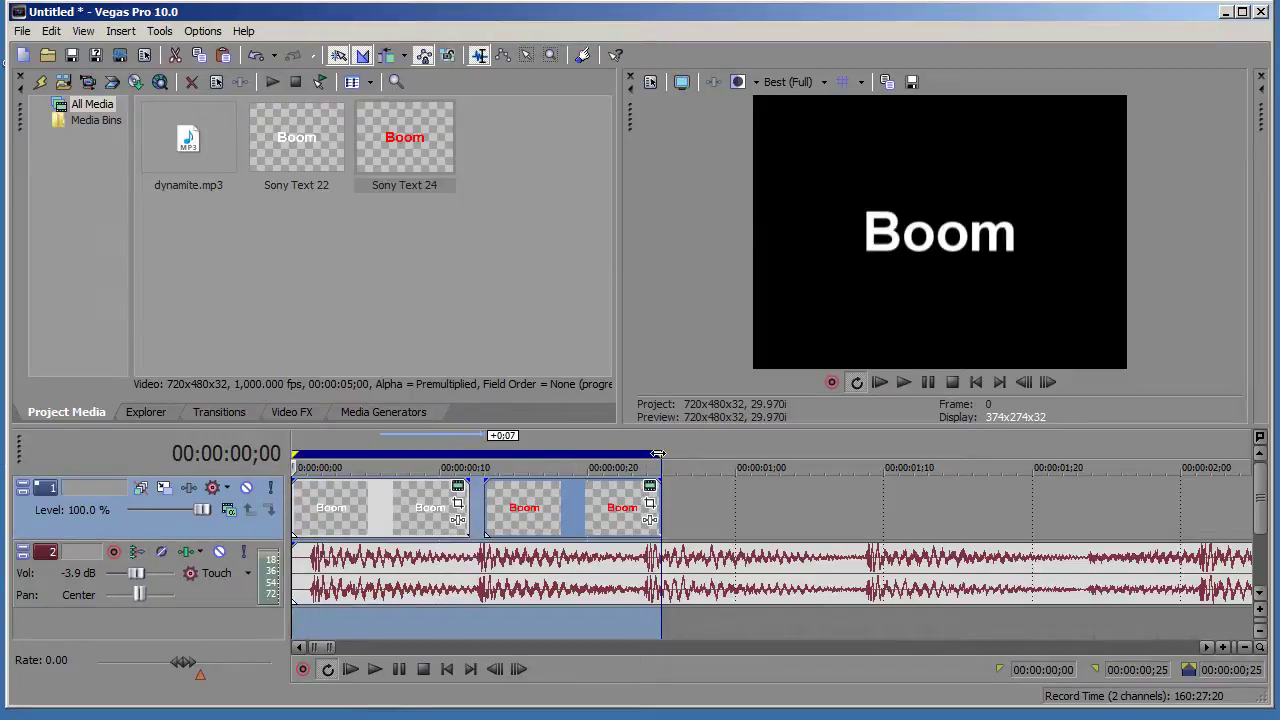
{"action": "left_click_drag", "start_coordinate": [658, 453], "coordinate": [292, 455]}
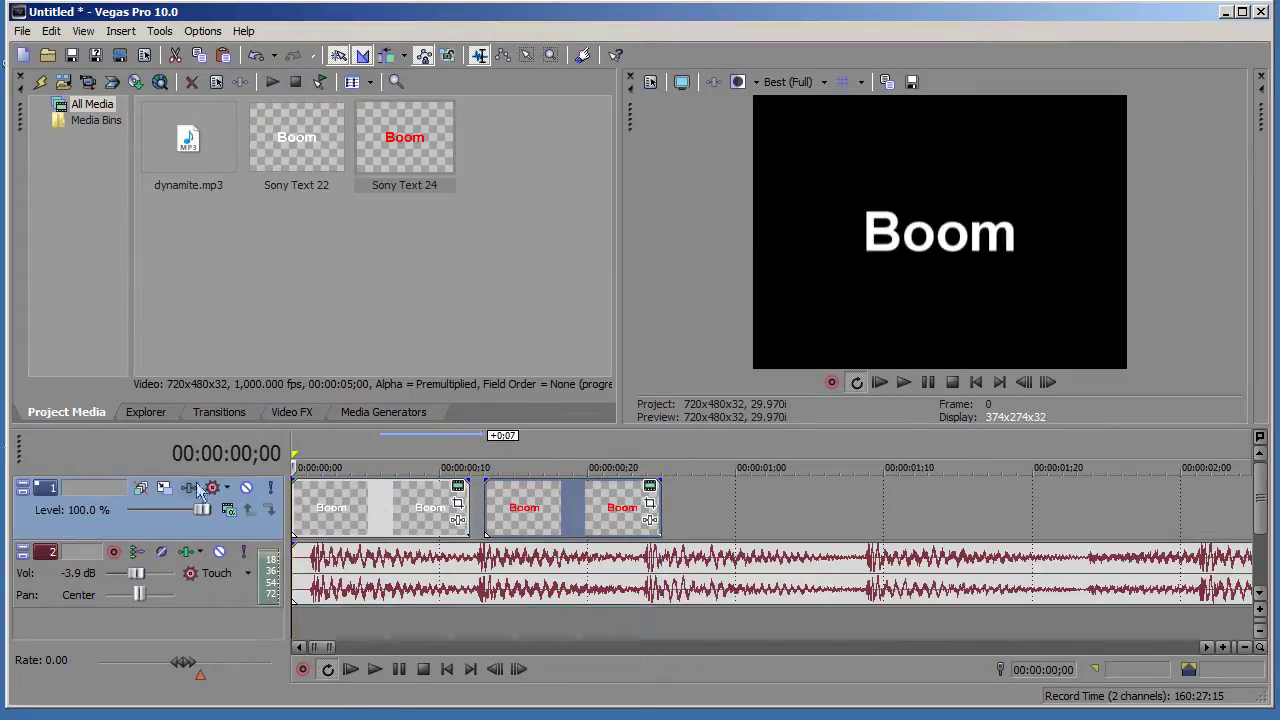
{"action": "left_click", "coordinate": [350, 669]}
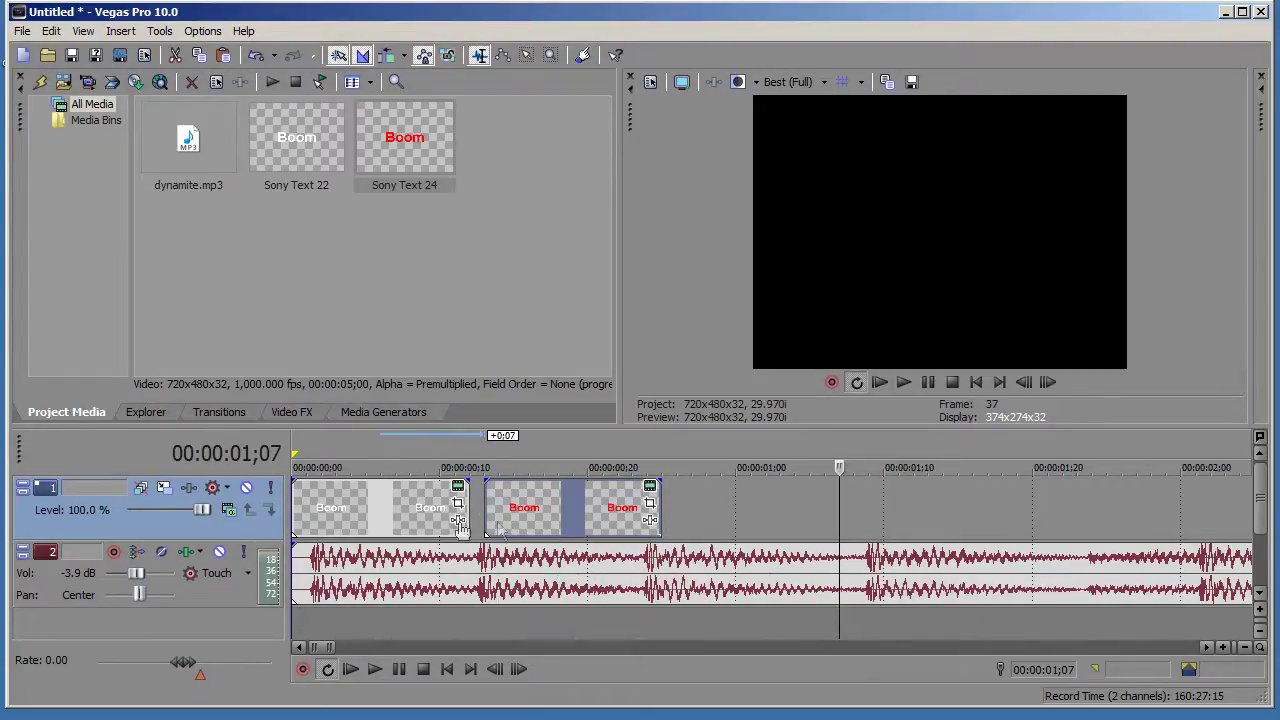
- Trim the end of the red Boom event back to 00:00:00;23, just before the third beat
{"action": "left_click", "coordinate": [632, 530]}
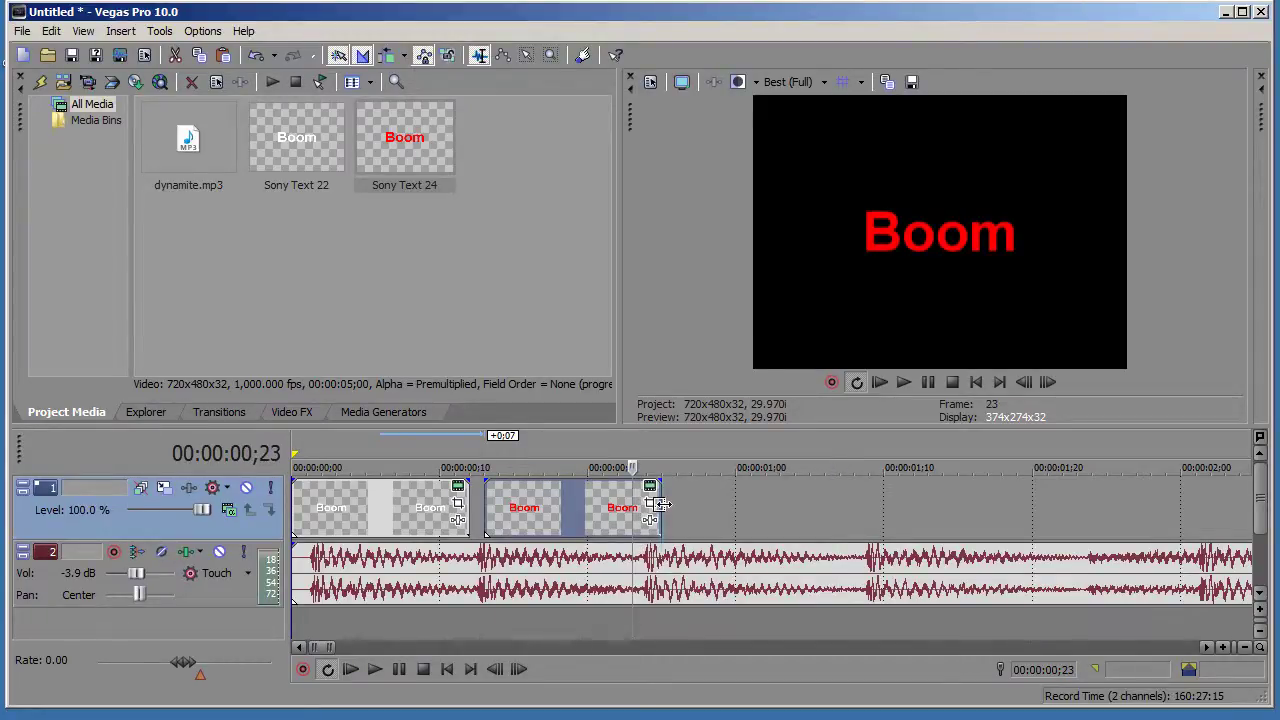
{"action": "left_click_drag", "start_coordinate": [660, 505], "coordinate": [633, 505]}
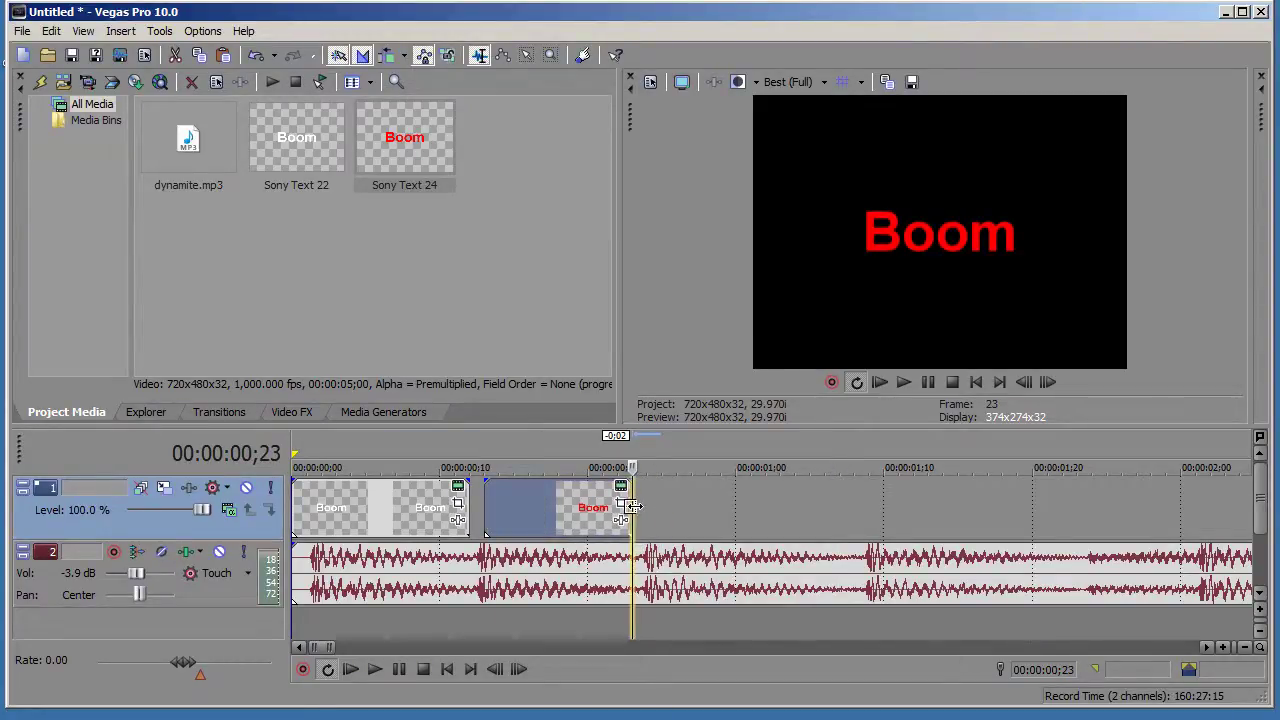
- Duplicate the first white Boom event as a new copy of the source media and place it at the third beat, about 00:00:00;24
{"action": "left_click", "coordinate": [360, 509]}
{"action": "key", "text": "Delete"}
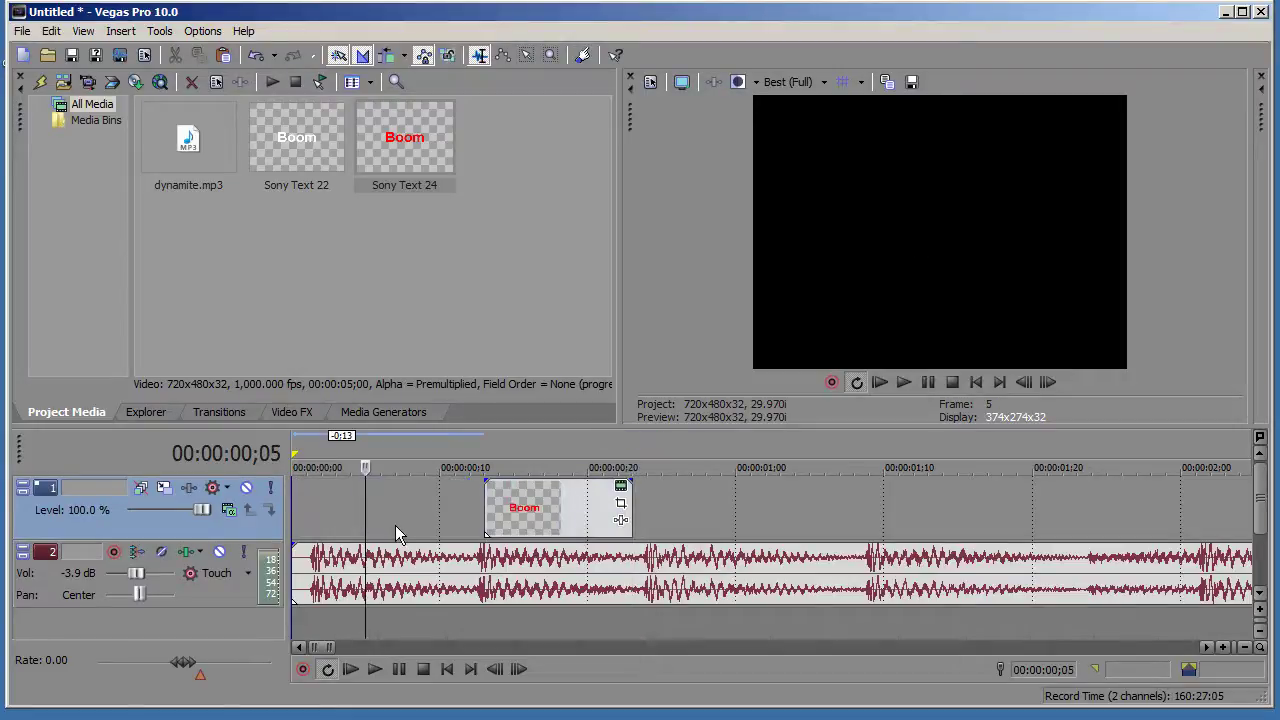
{"action": "key", "text": "ctrl+z"}
{"action": "key", "text": "ctrl+v"}
{"action": "left_click", "coordinate": [778, 330]}
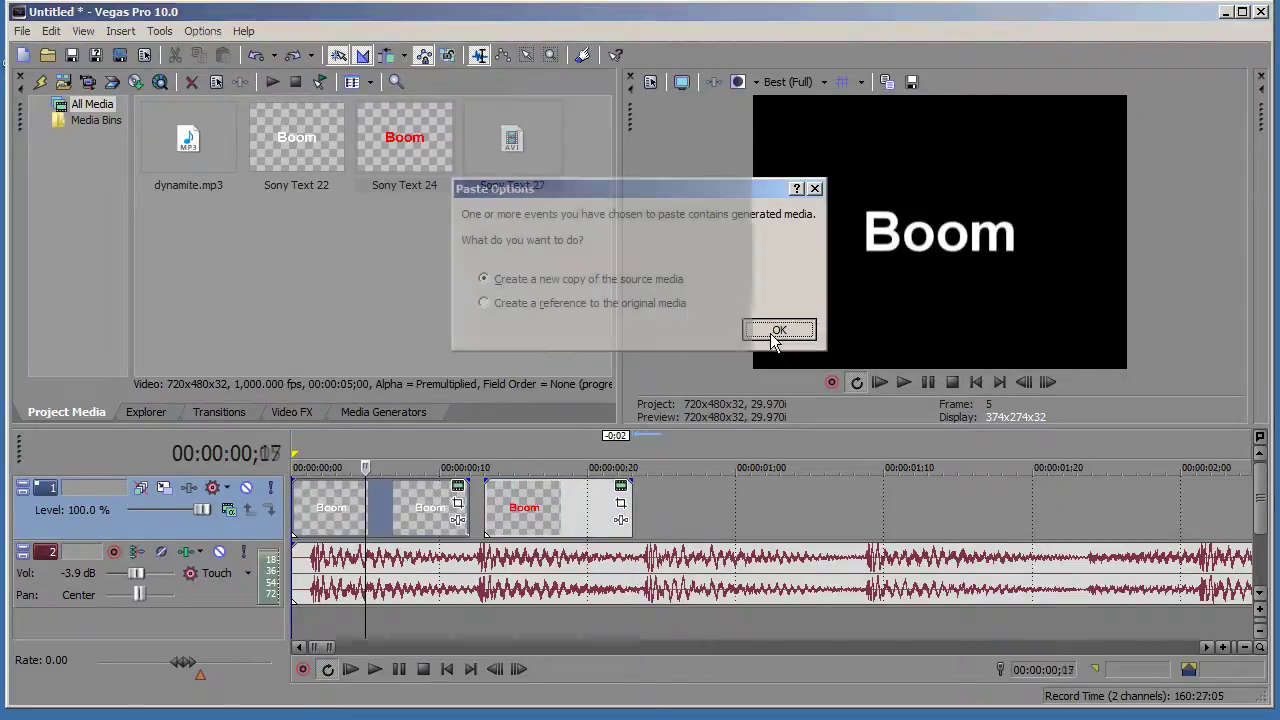
{"action": "left_click_drag", "start_coordinate": [460, 508], "coordinate": [740, 512]}
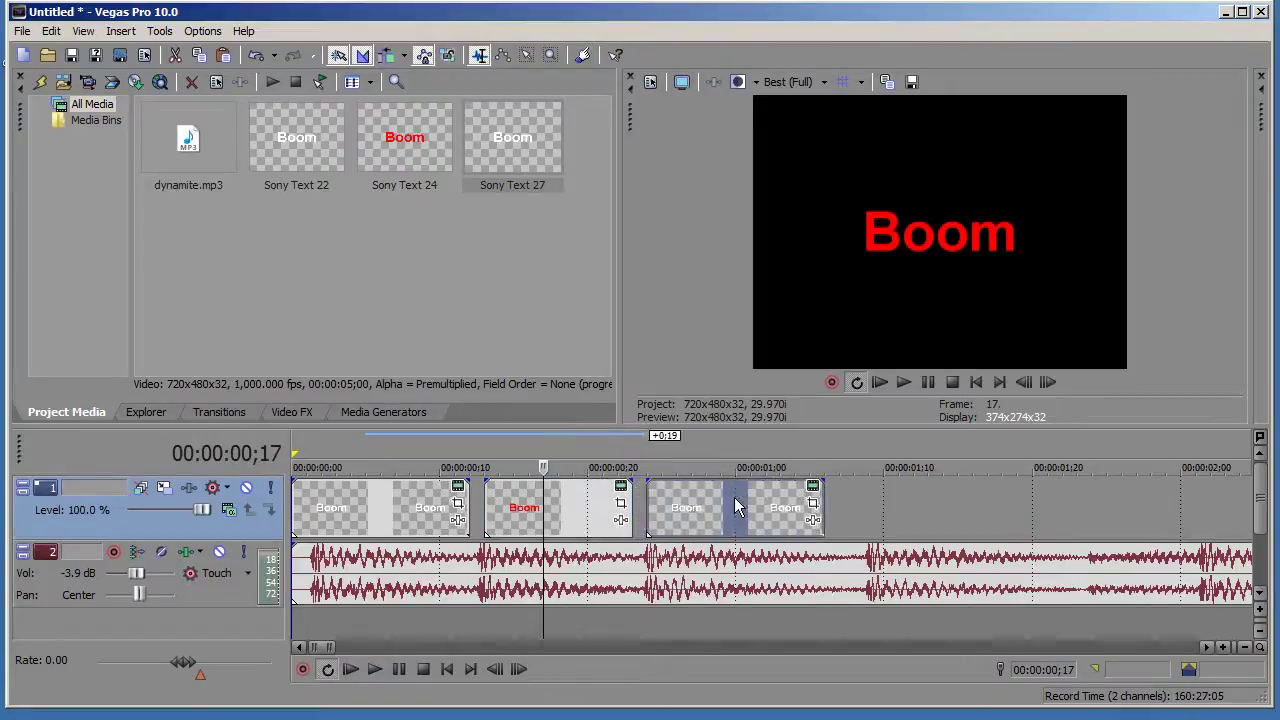
- Duplicate the red Boom event as a new copy of the source media and place it at the fourth beat, about 00:00:01;08
{"action": "left_click", "coordinate": [572, 508]}
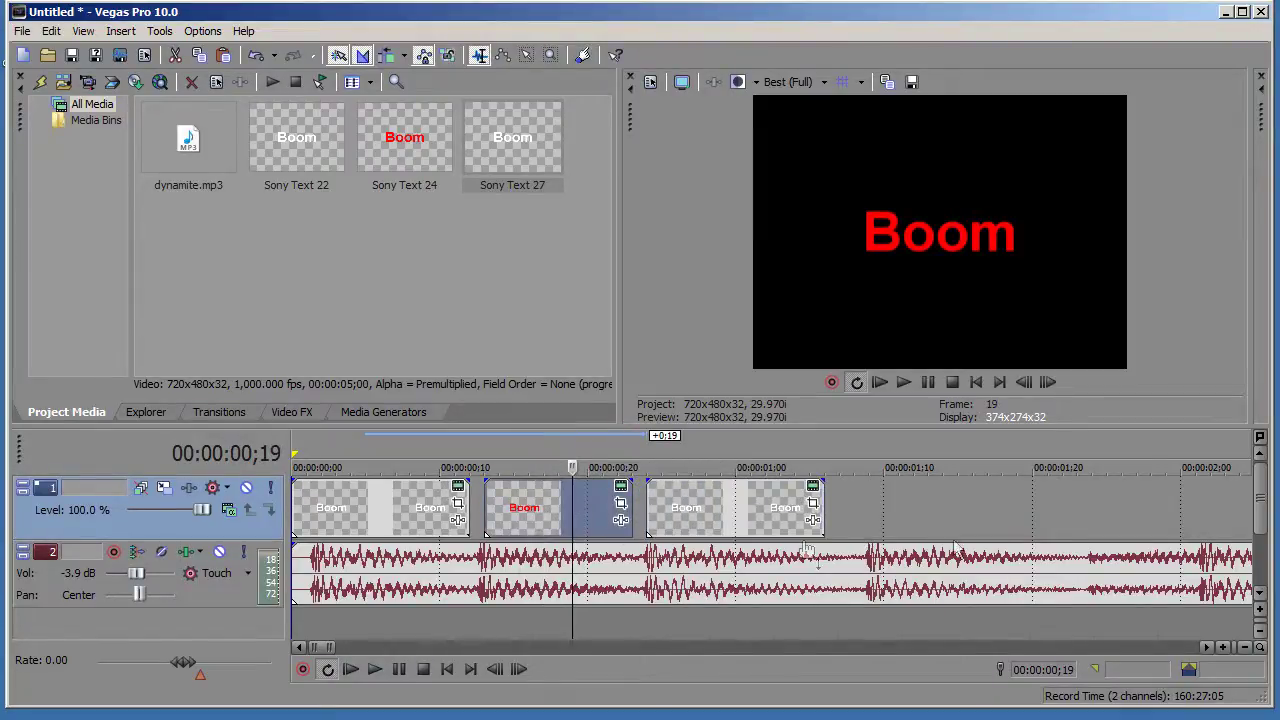
{"action": "key", "text": "ctrl+c"}
{"action": "left_click", "coordinate": [898, 512]}
{"action": "key", "text": "ctrl+v"}
{"action": "left_click", "coordinate": [773, 329]}
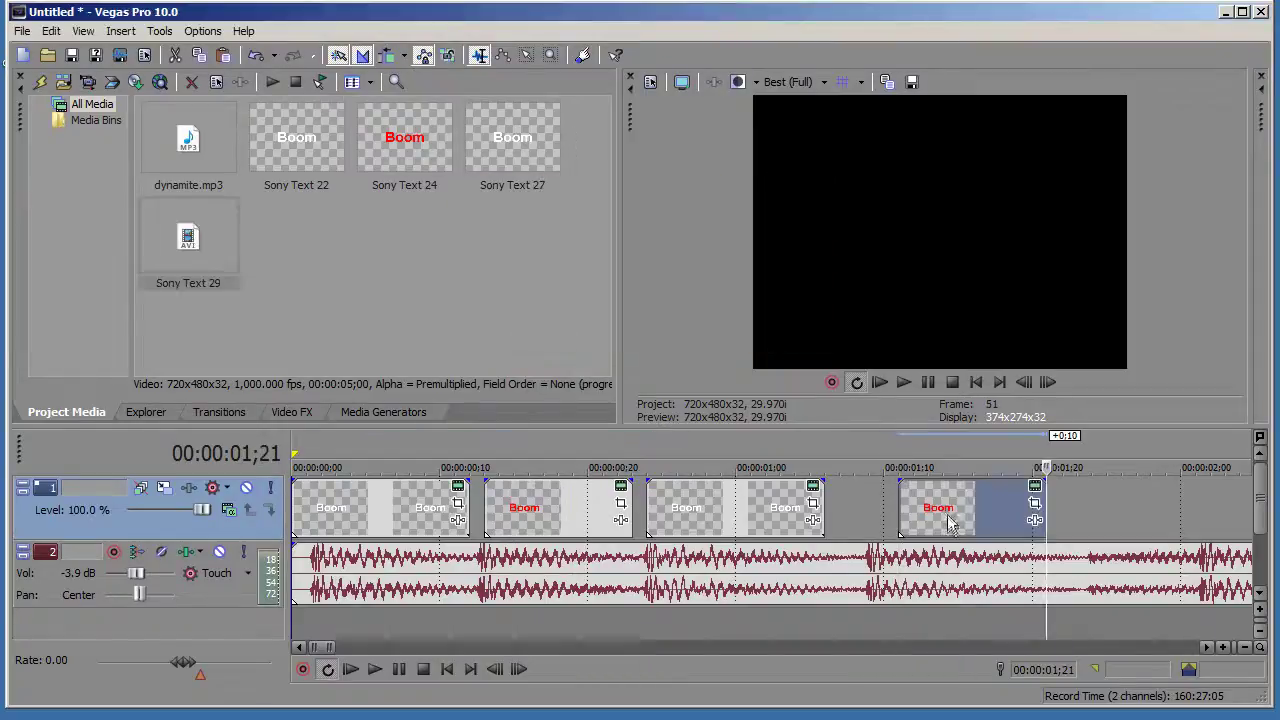
{"action": "left_click_drag", "start_coordinate": [950, 522], "coordinate": [907, 528]}
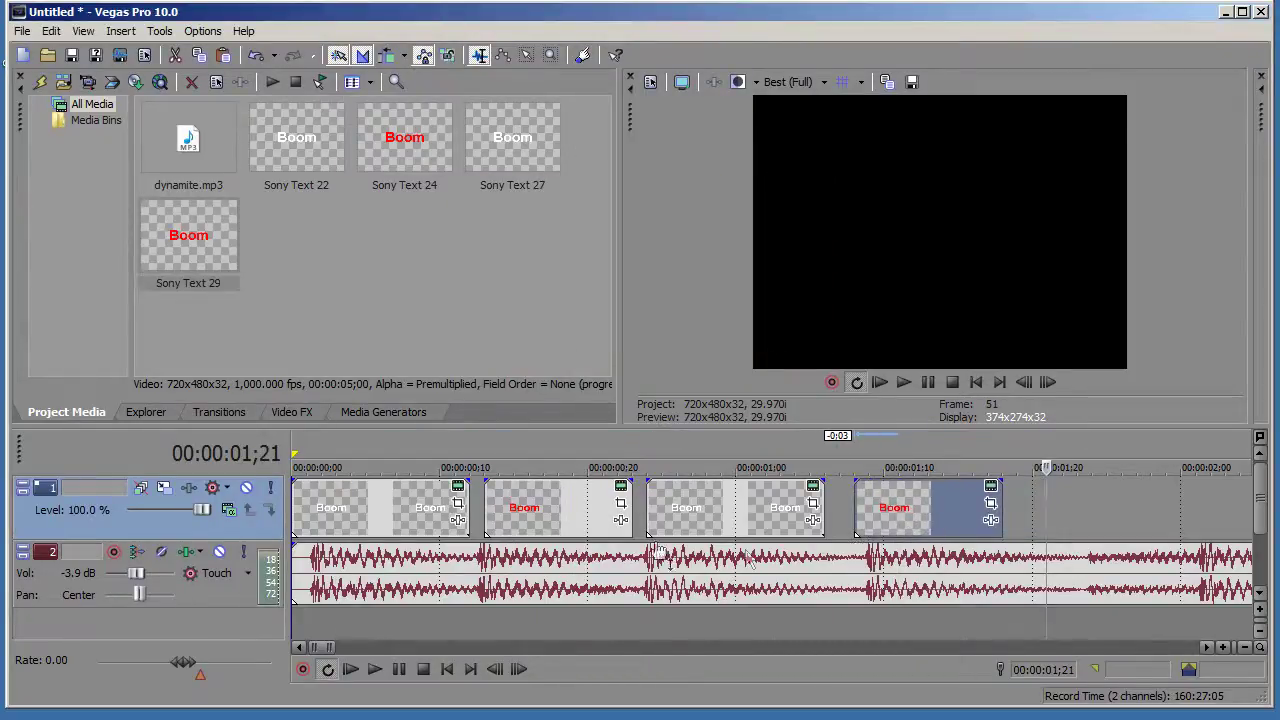
- Duplicate the third Boom event, the white one, as a new copy and place it at the fifth beat, about 00:00:02;01
{"action": "left_click", "coordinate": [734, 507]}
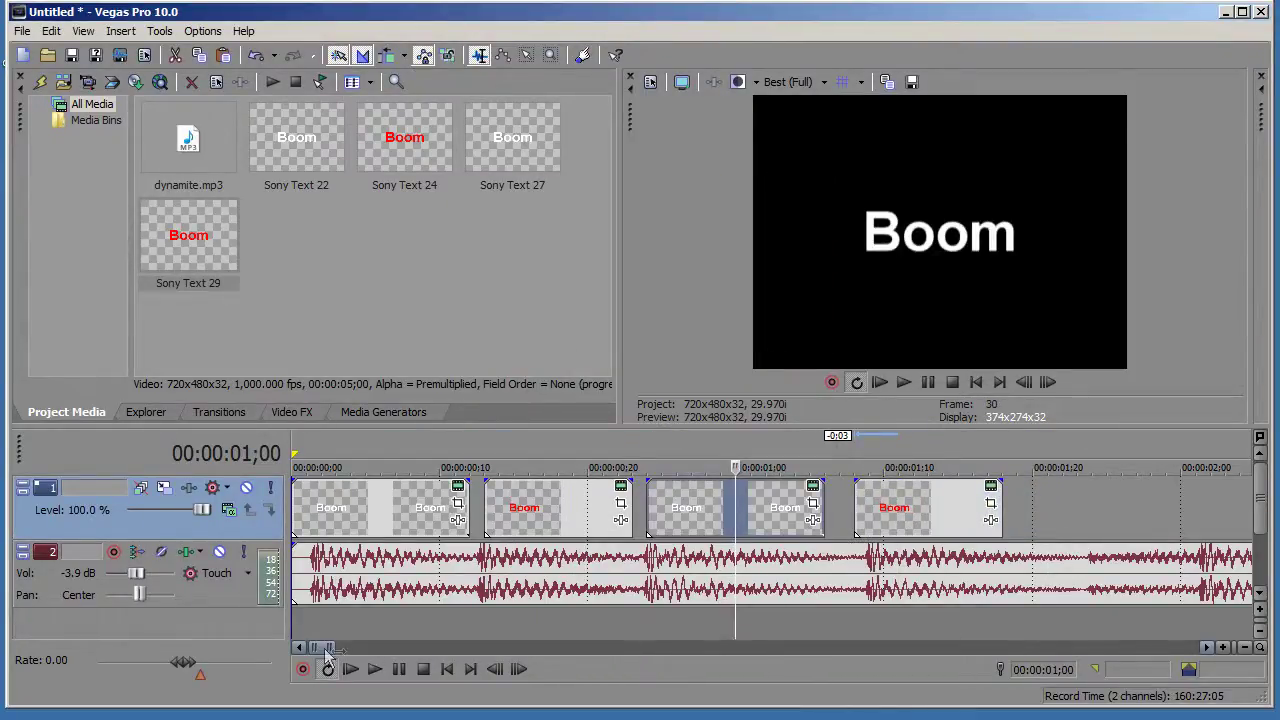
{"action": "left_click_drag", "start_coordinate": [336, 649], "coordinate": [343, 649]}
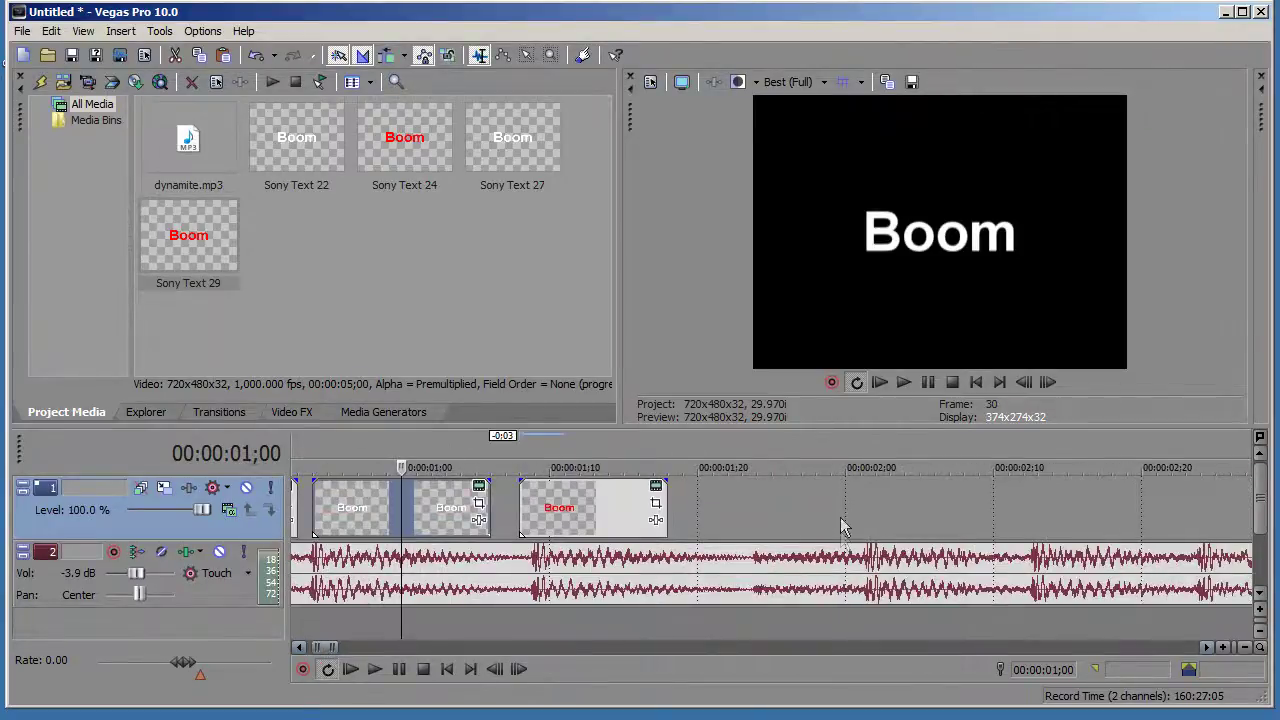
{"action": "key", "text": "ctrl+v"}
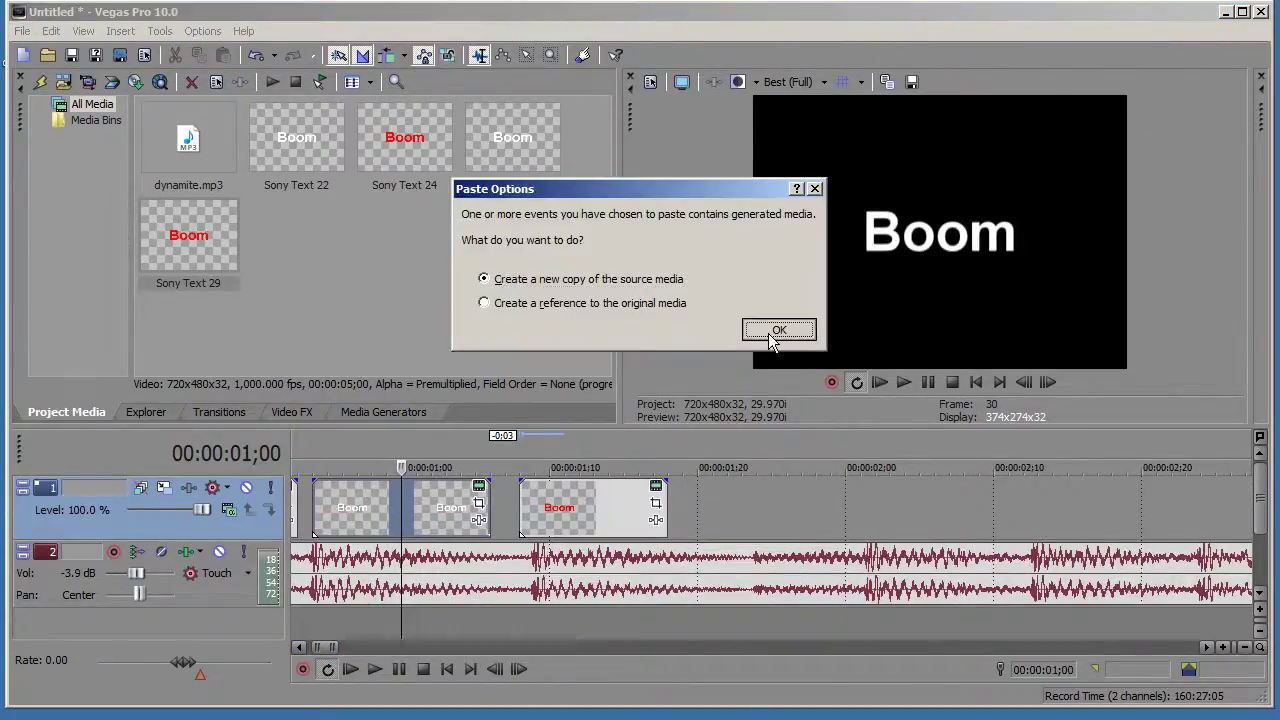
{"action": "left_click", "coordinate": [777, 331]}
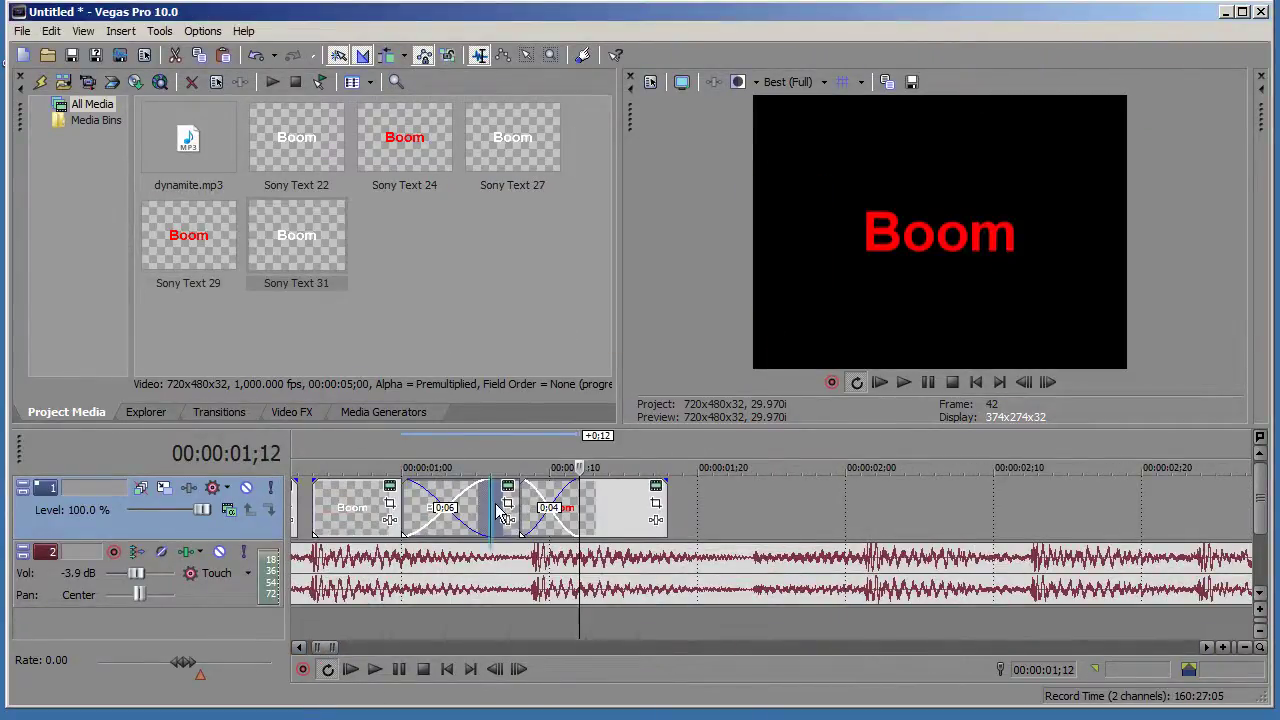
{"action": "left_click_drag", "start_coordinate": [498, 512], "coordinate": [952, 511]}
- Shorten the fifth Boom event by two frames and place a new copy of the red Boom event at the sixth beat, about 00:00:02;12
{"action": "left_click", "coordinate": [593, 518]}
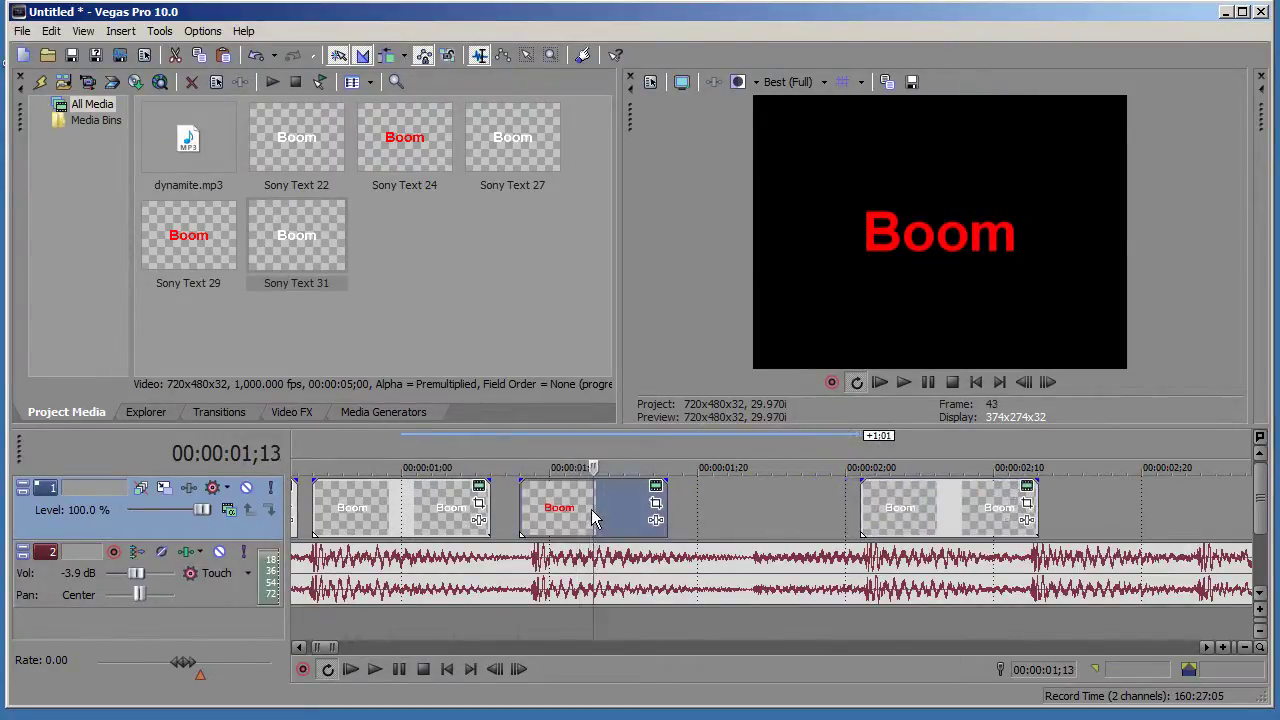
{"action": "left_click_drag", "start_coordinate": [320, 647], "coordinate": [328, 647]}
{"action": "left_click_drag", "start_coordinate": [474, 505], "coordinate": [451, 506]}
{"action": "left_click", "coordinate": [479, 523]}
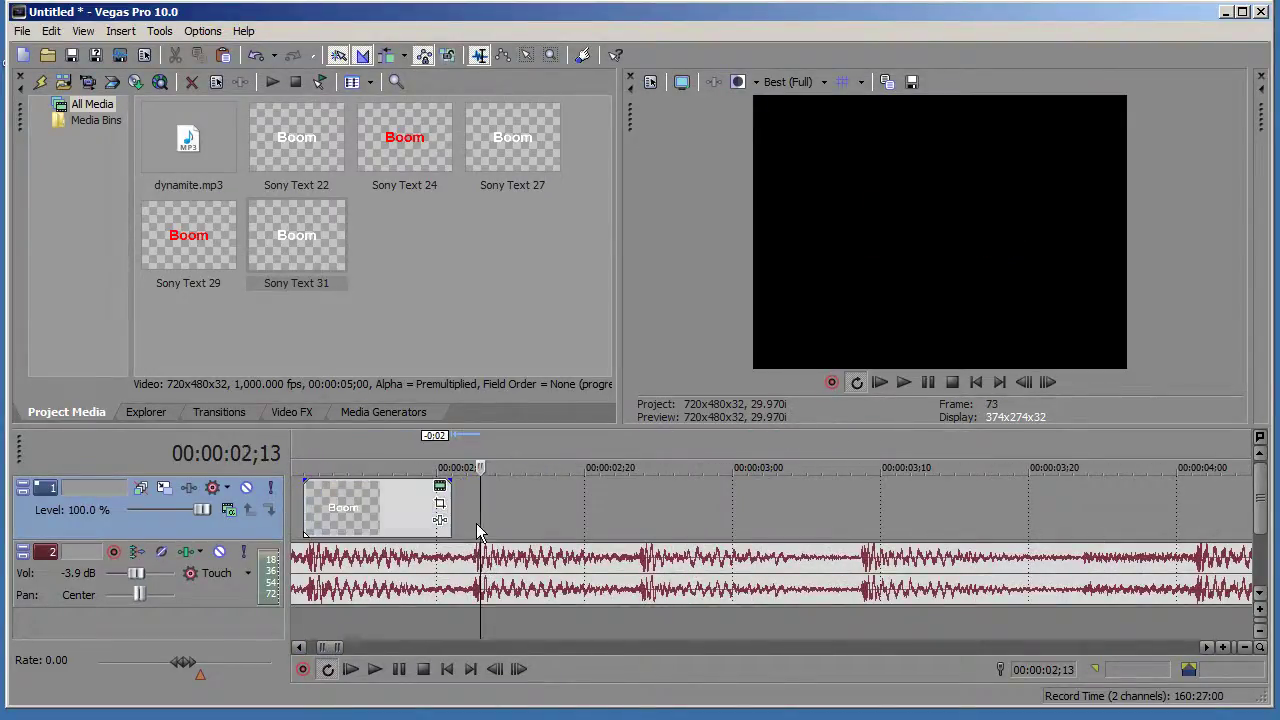
{"action": "key", "text": "ctrl+v"}
{"action": "left_click", "coordinate": [768, 330]}
{"action": "left_click_drag", "start_coordinate": [542, 512], "coordinate": [527, 512]}
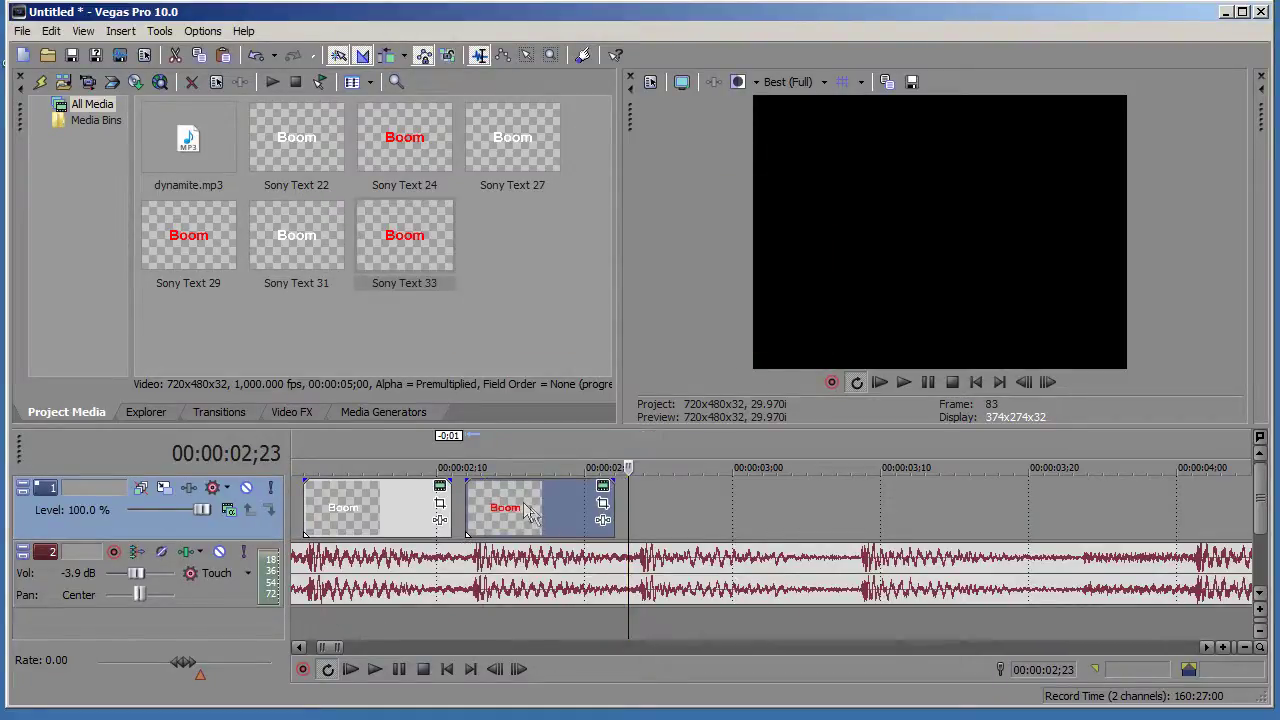
- Play the timeline repeatedly from the start to check all the alternating Boom events against the beats, and pause playback
{"action": "scroll", "coordinate": [540, 614], "scroll_direction": "down", "scroll_amount": 5}
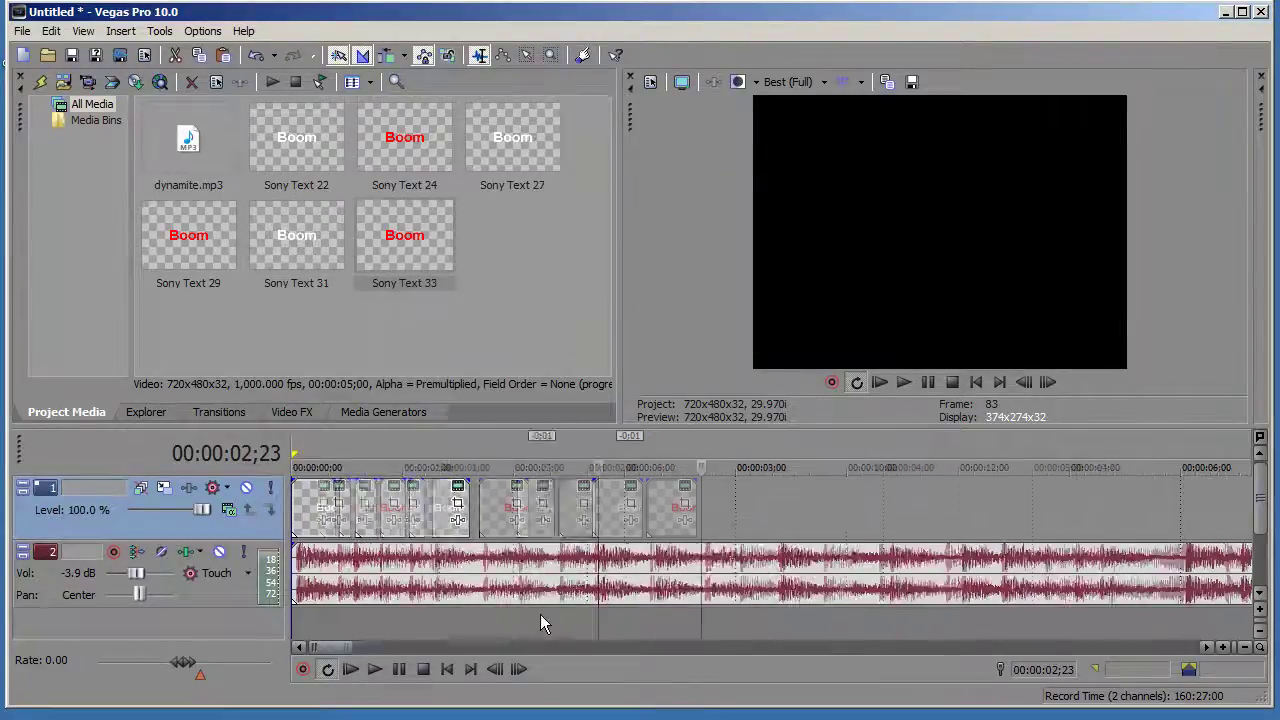
{"action": "left_click", "coordinate": [350, 673]}
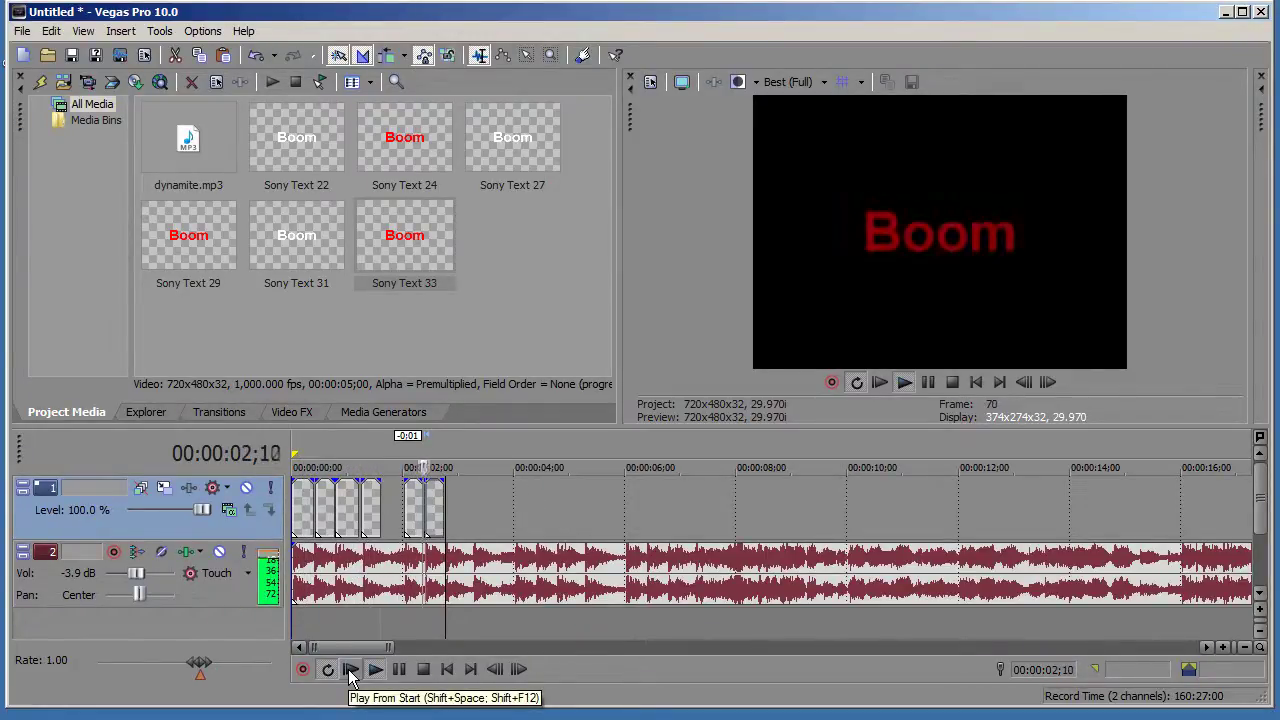
{"action": "left_click", "coordinate": [349, 671]}
{"action": "left_click", "coordinate": [350, 673]}
{"action": "left_click", "coordinate": [399, 669]}
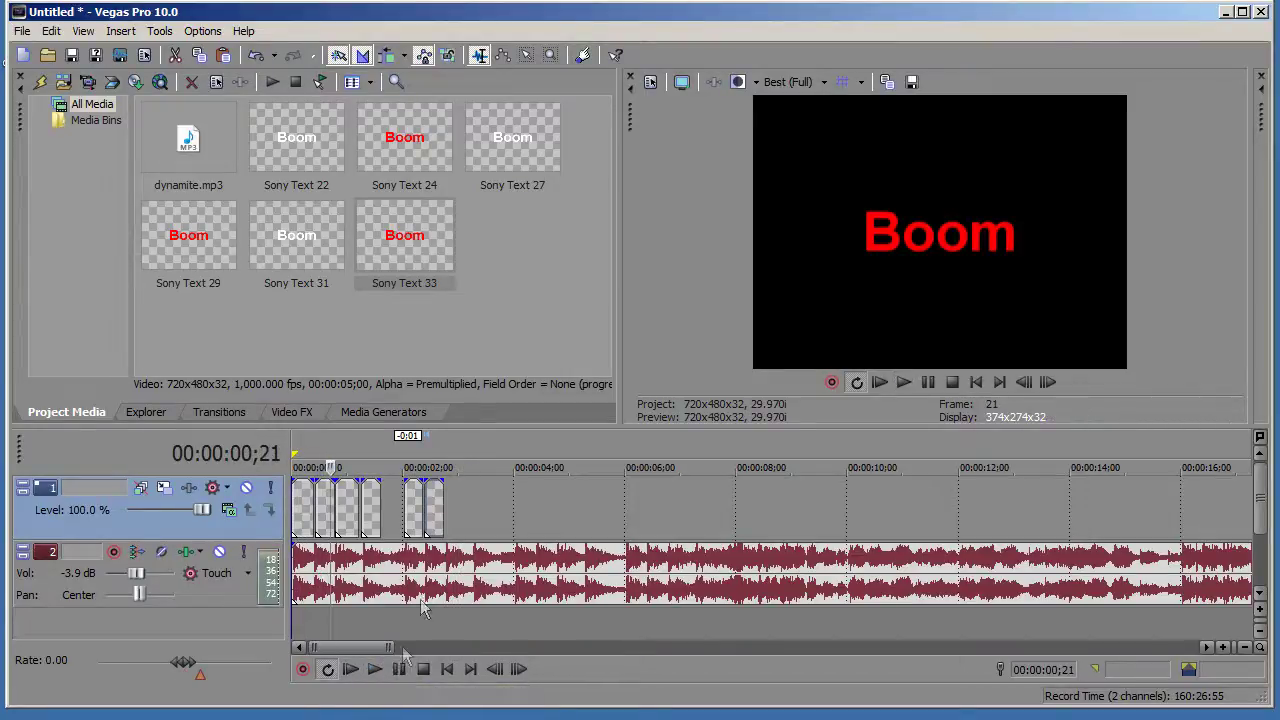